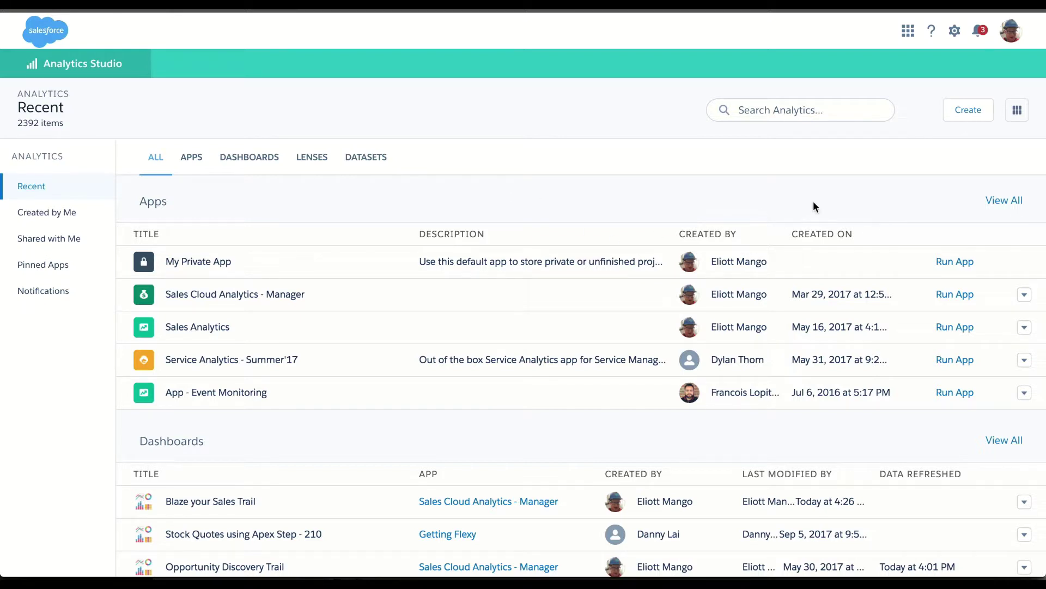
Start a new dashboard from the Create menu to reach the template chooser
click(958, 112)
click(950, 170)
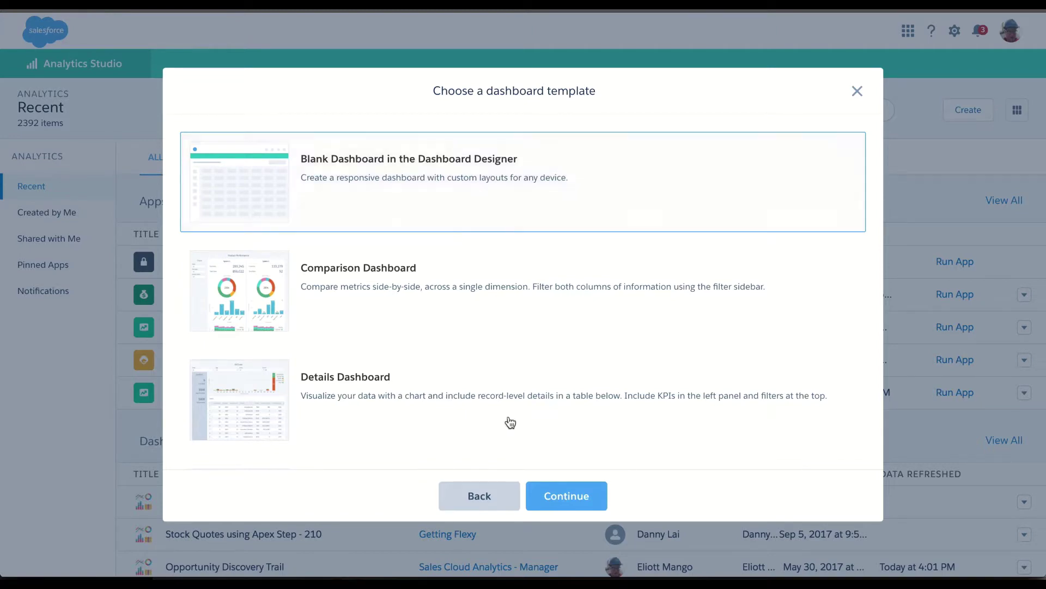
Open a blank dashboard and add a chart widget using the Opportunities dataset
click(554, 497)
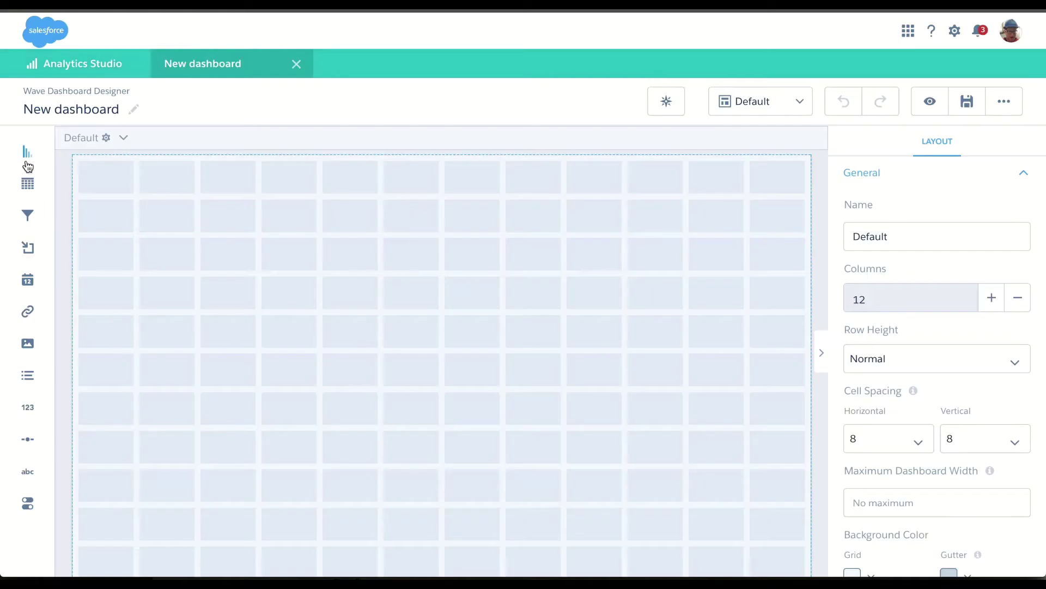
drag(28, 153, 338, 355)
click(340, 368)
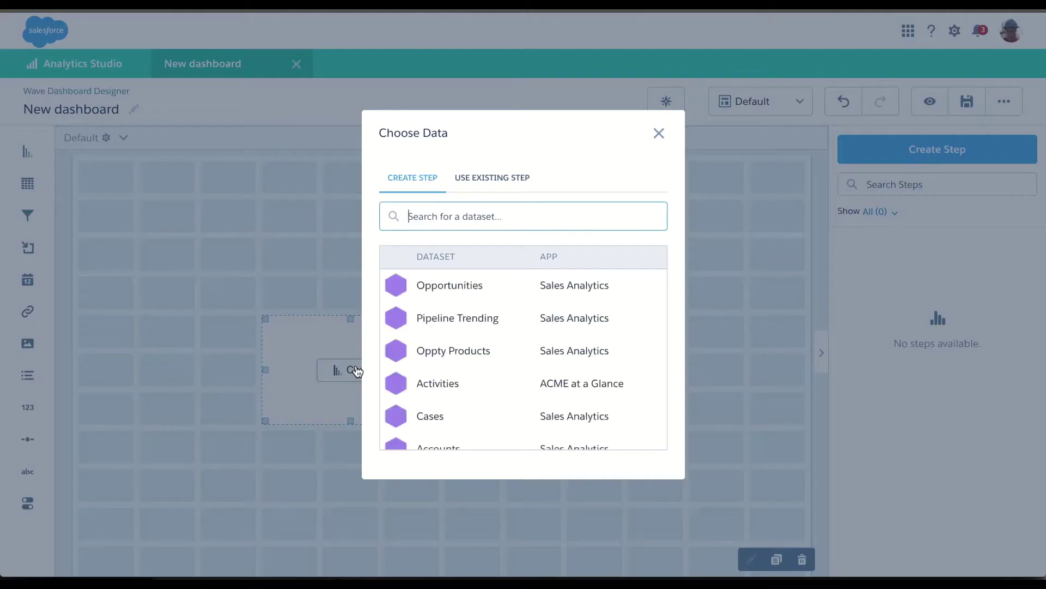
click(447, 289)
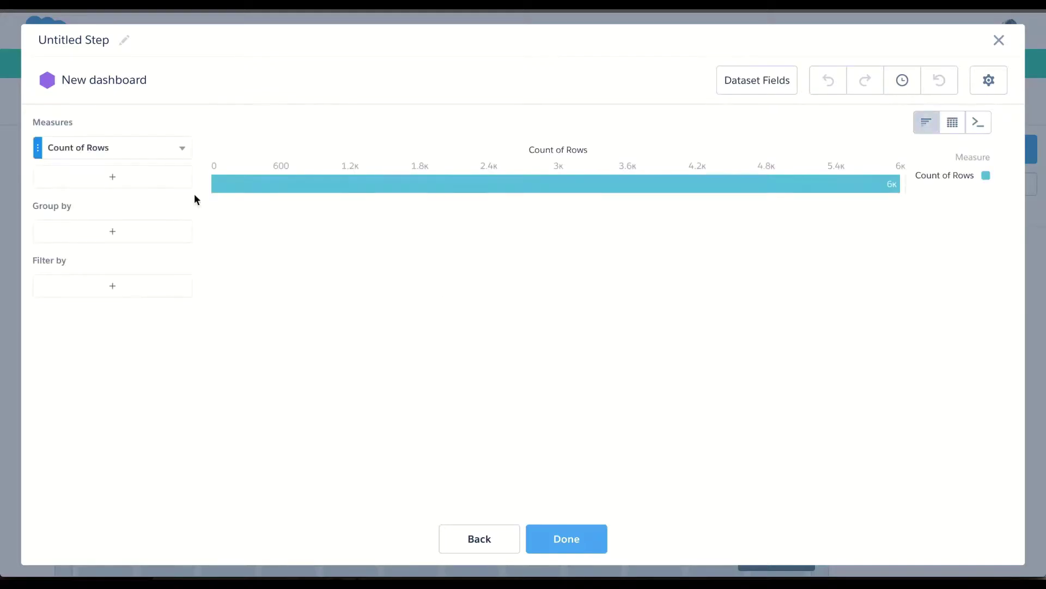
Make the chart measure Sum of Amount grouped by Stage
click(121, 152)
click(214, 181)
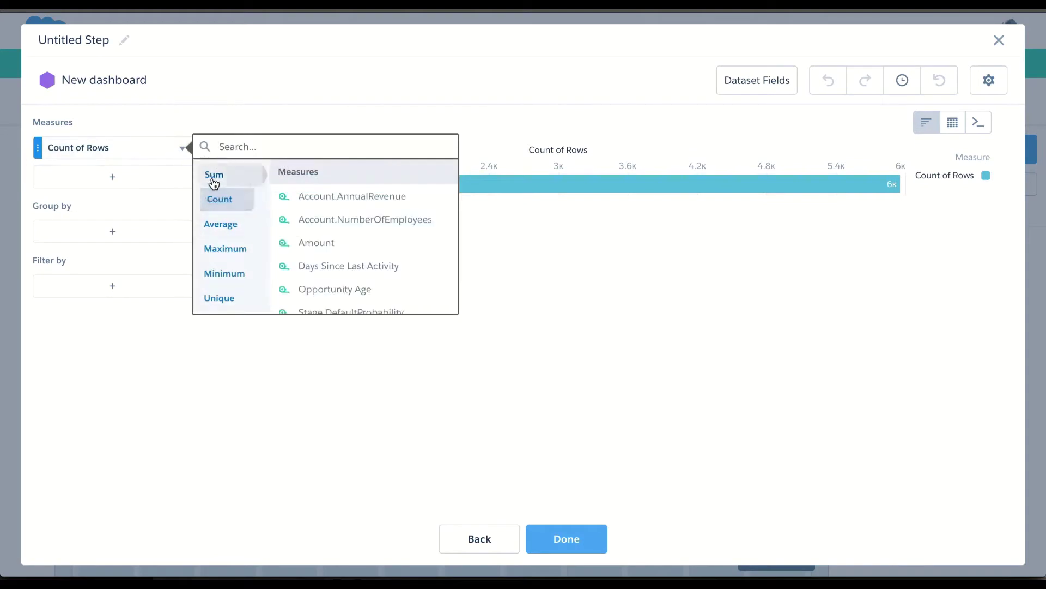
click(300, 242)
click(84, 230)
text(sta)
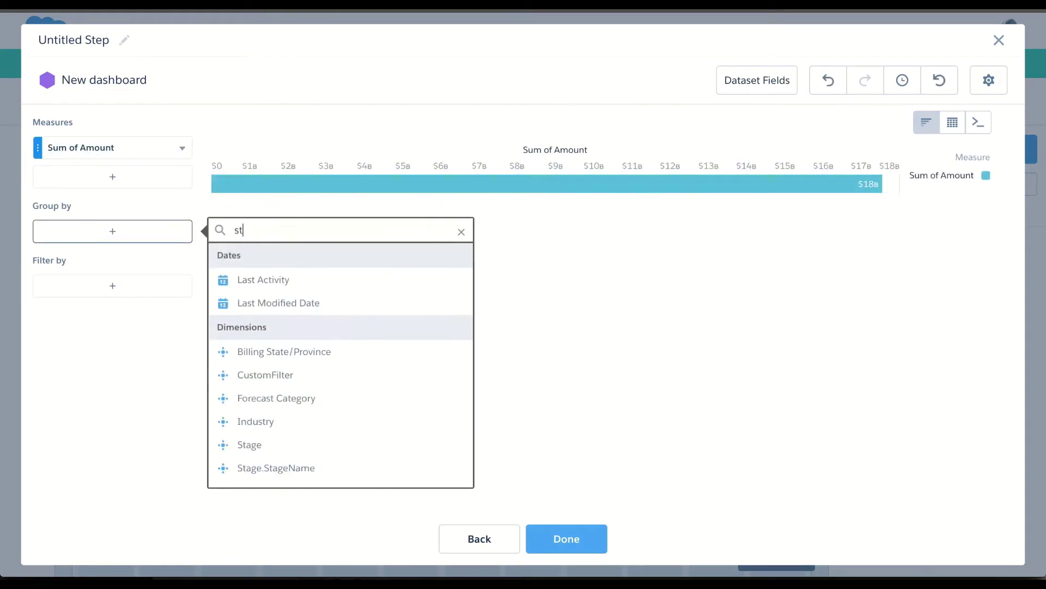
click(241, 303)
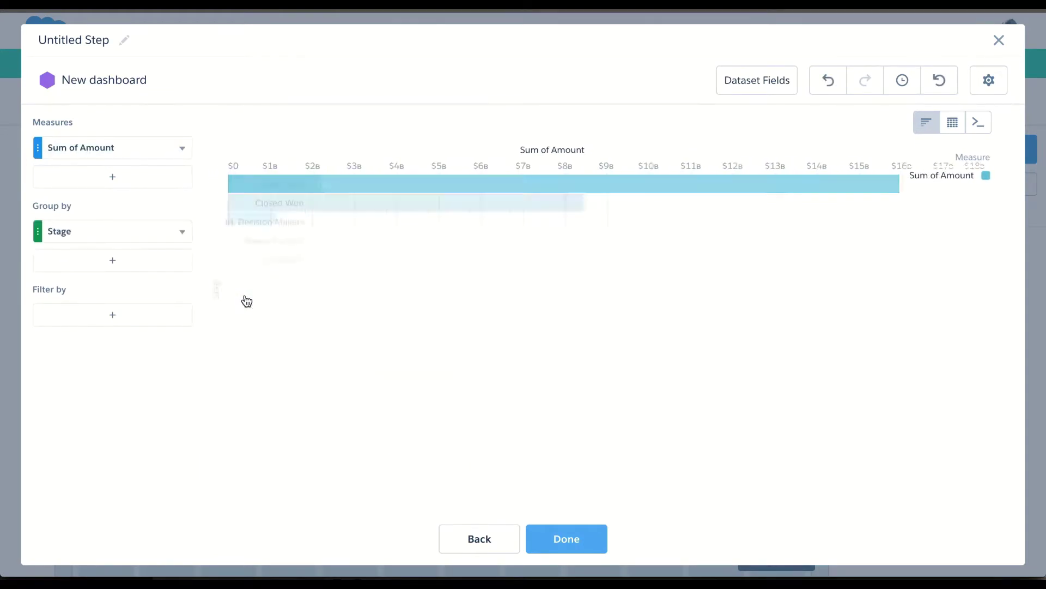
Filter the step to Closed equals Open
click(98, 319)
text(clo)
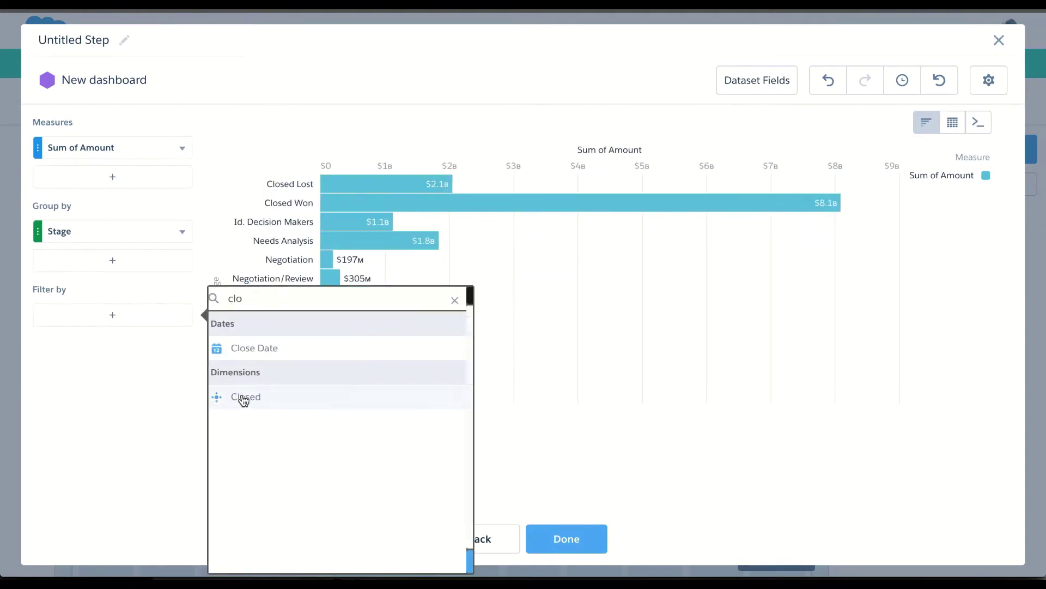
click(243, 400)
click(243, 403)
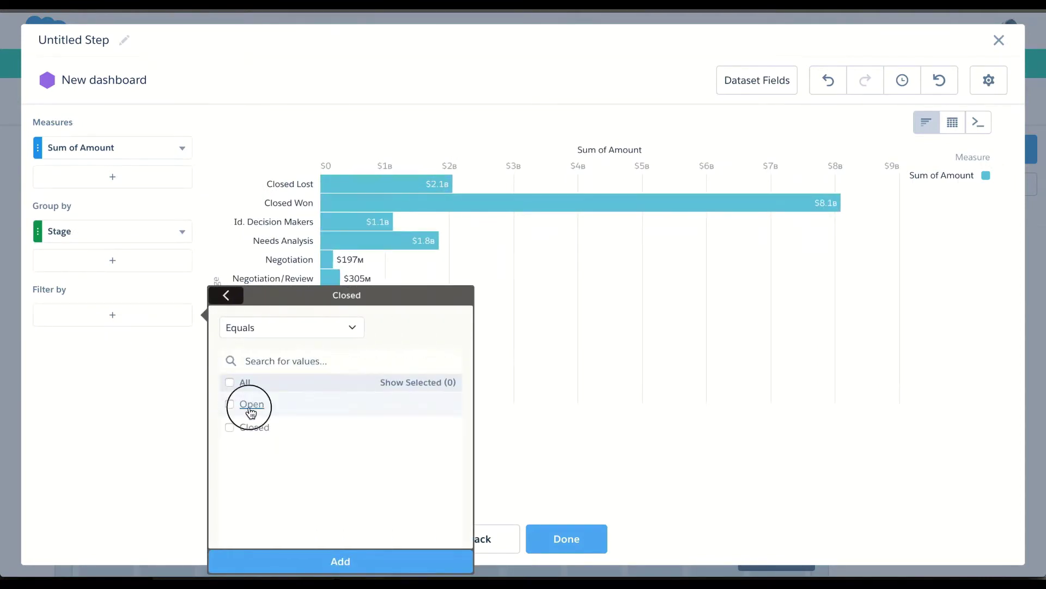
click(315, 567)
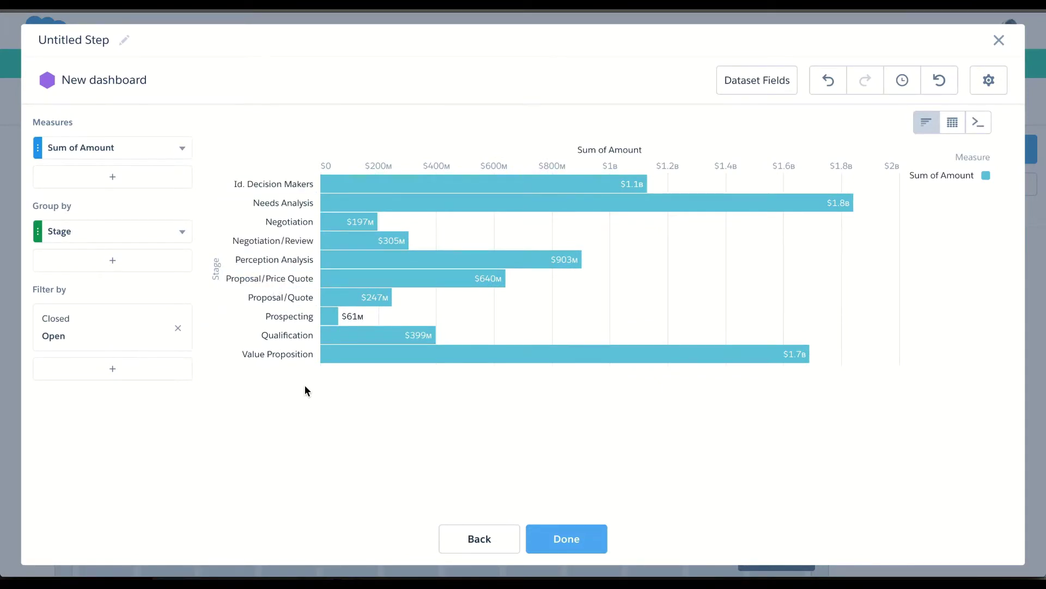
Switch to a compare table and add a Max of Stage.SortOrder measure
click(953, 125)
click(867, 170)
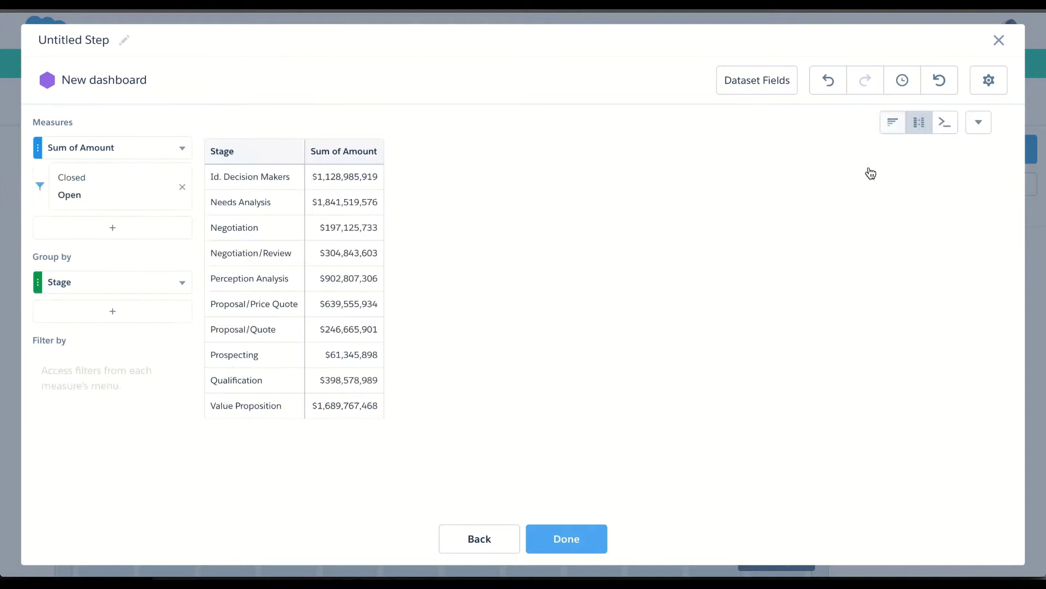
click(113, 230)
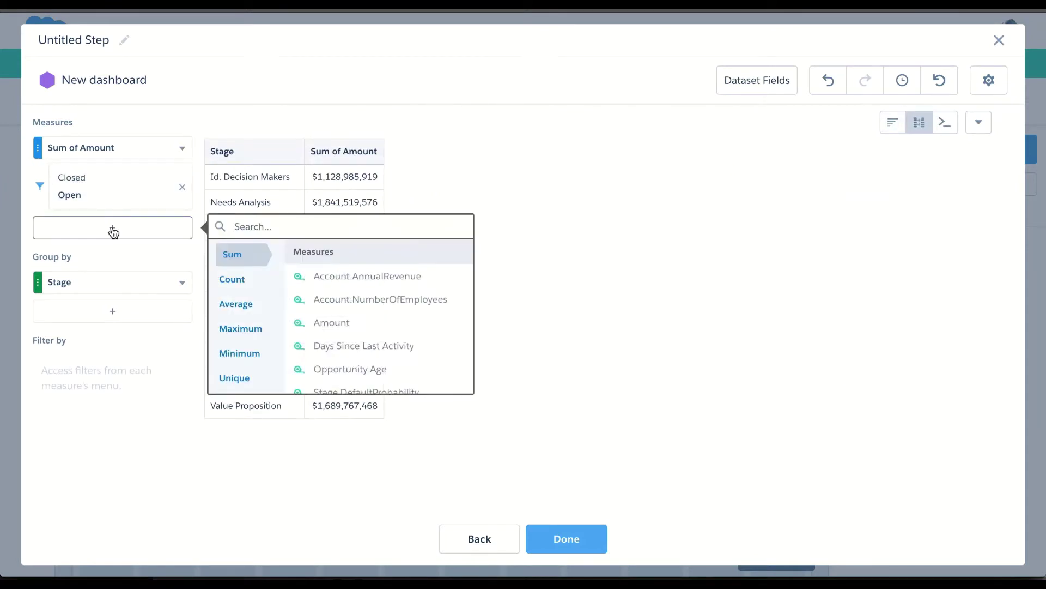
click(256, 337)
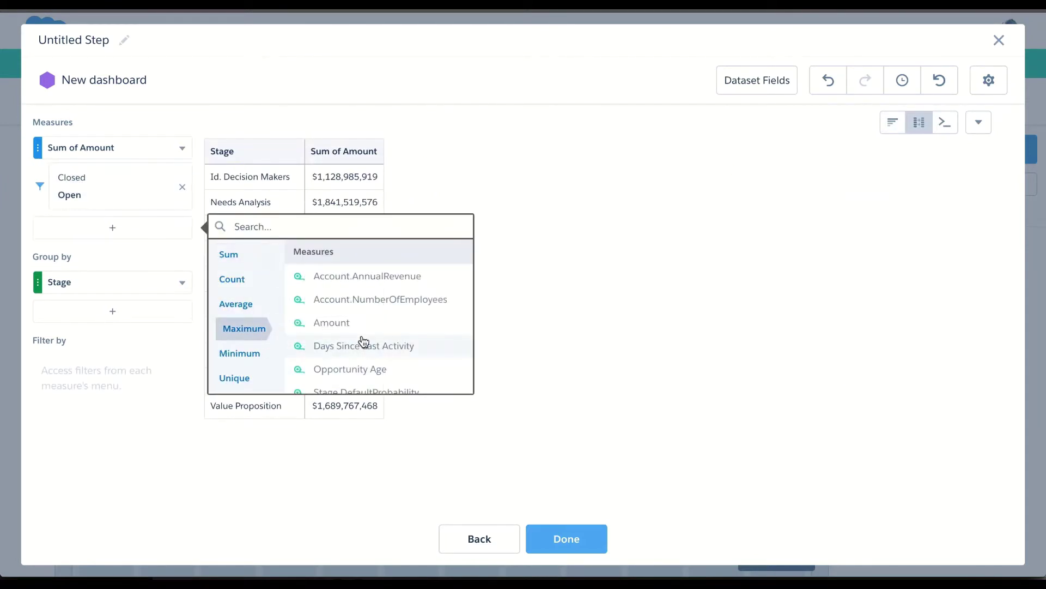
scroll(362, 343, down, 2)
click(363, 358)
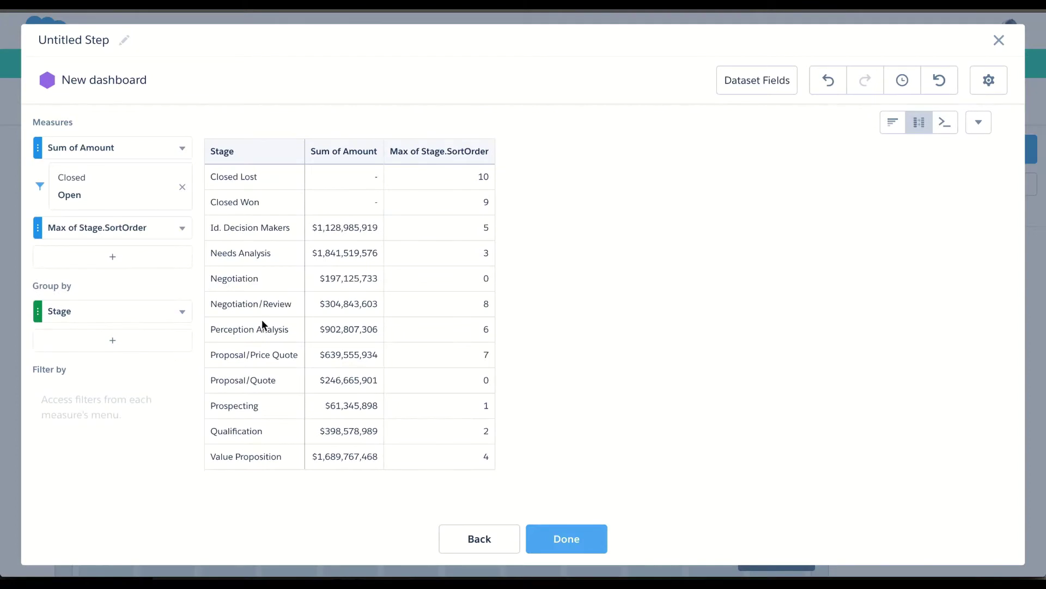
Filter the Max of Stage.SortOrder measure to Closed equals Open
click(182, 227)
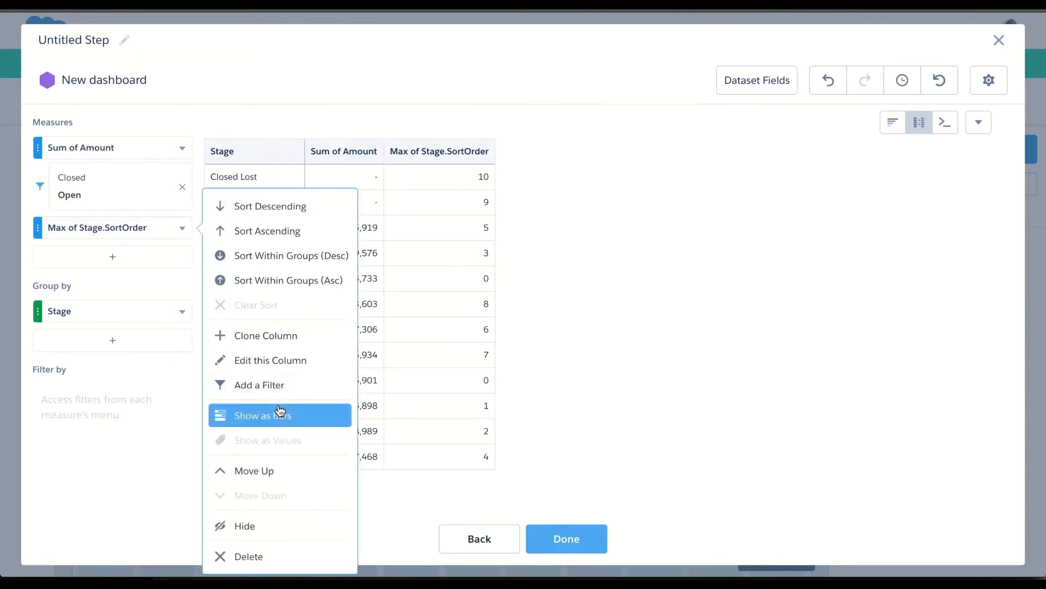
click(275, 385)
click(283, 228)
text(cl)
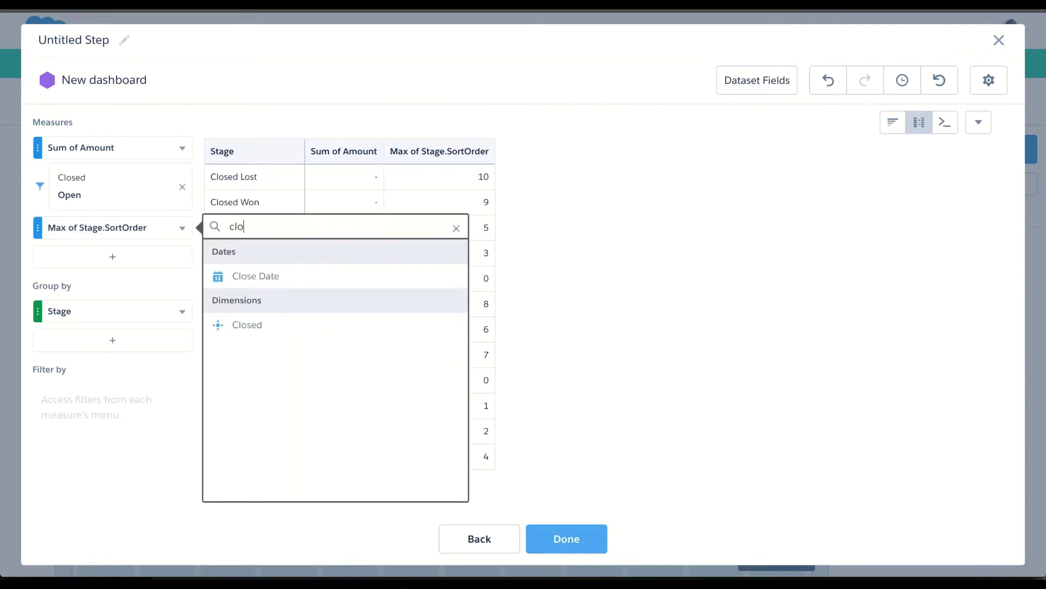
text(o)
click(235, 325)
click(248, 333)
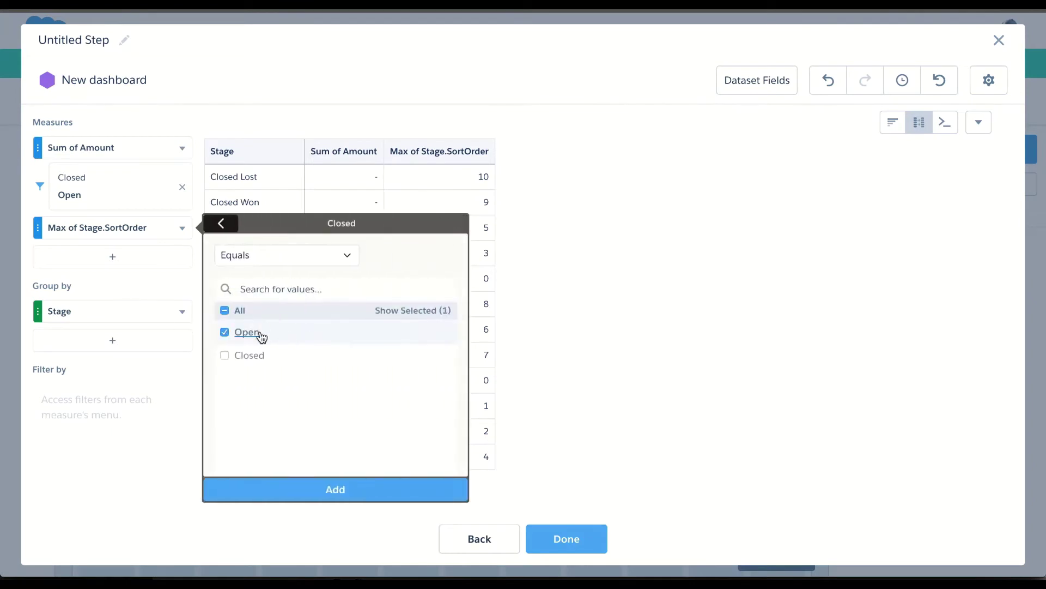
click(352, 498)
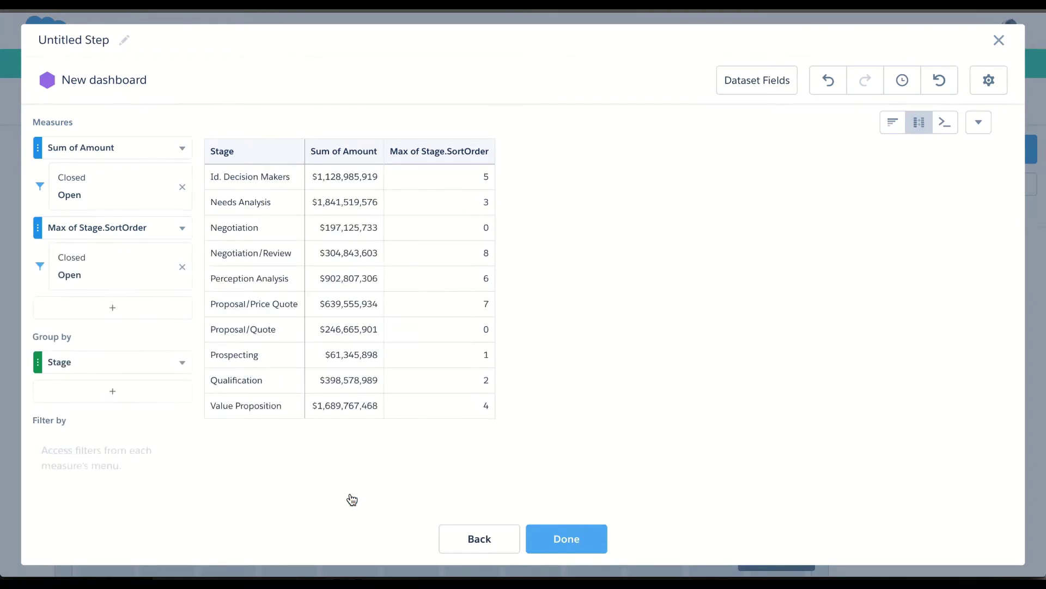
Sort ascending by Max of Stage.SortOrder, then hide that column
click(182, 231)
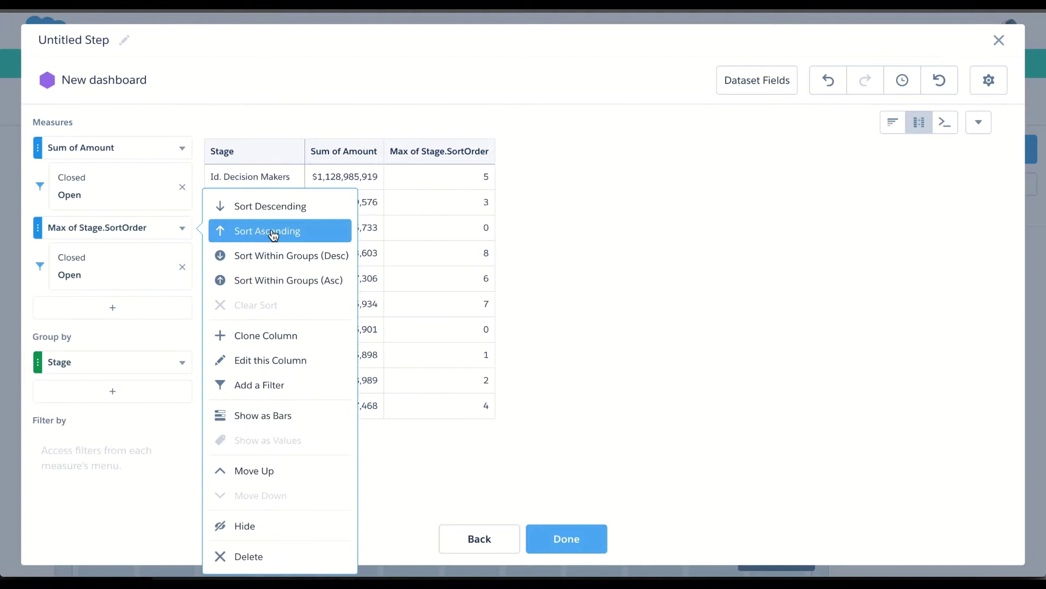
click(273, 233)
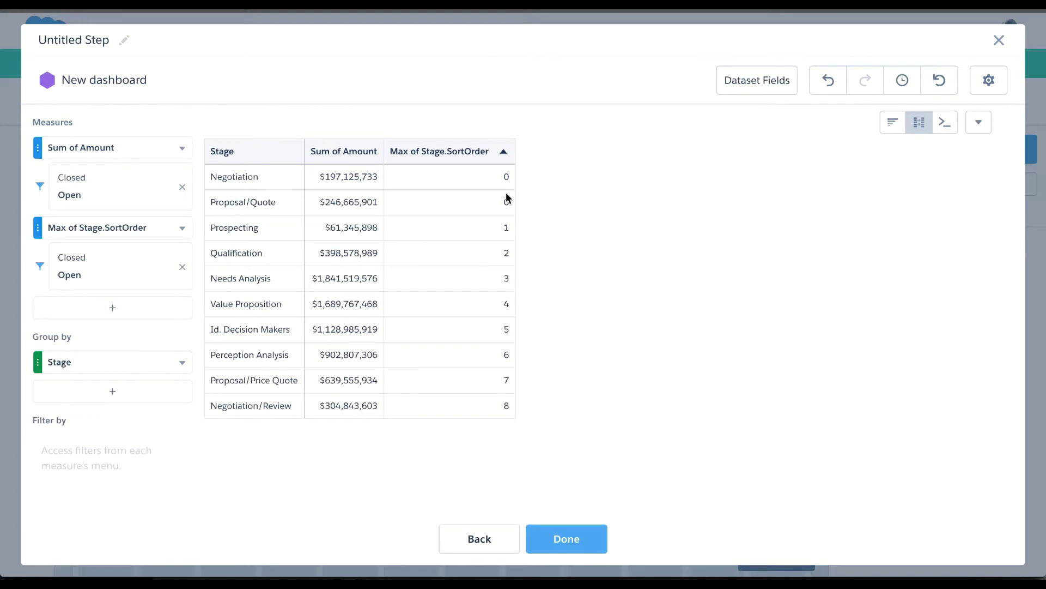
click(183, 229)
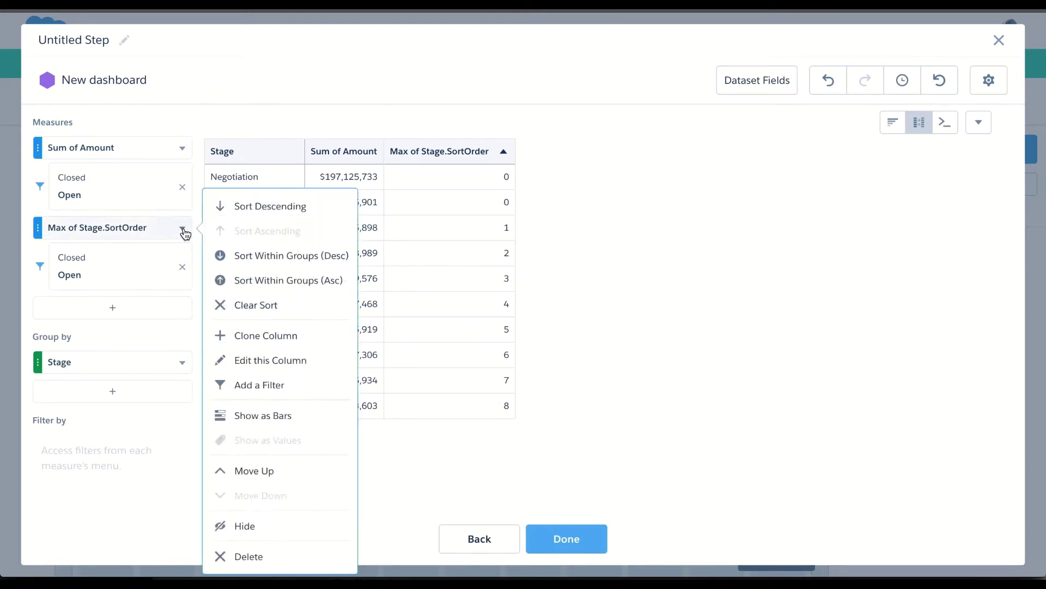
click(246, 526)
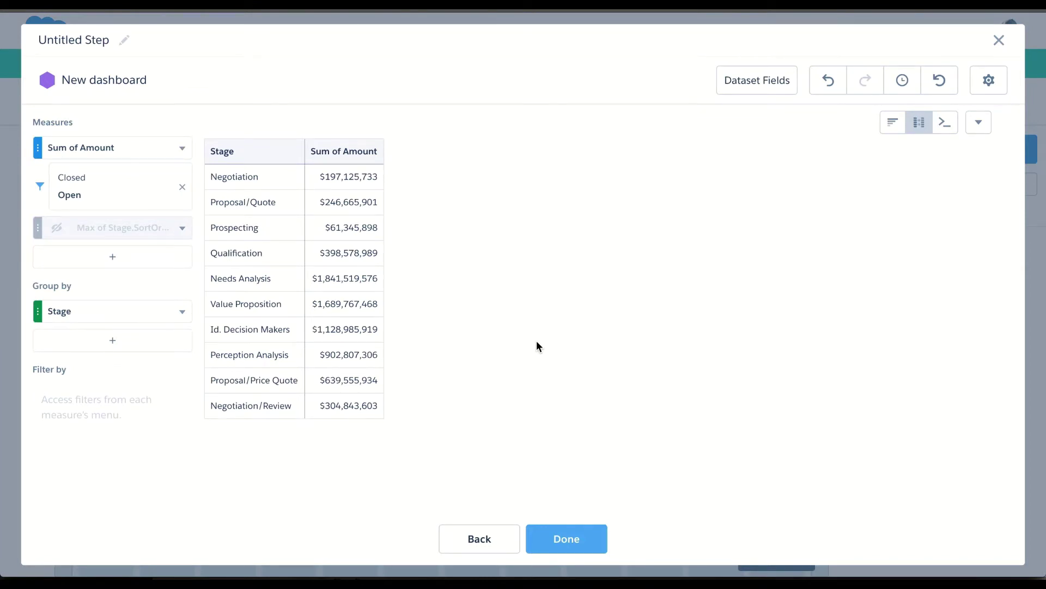
Change the step's display to the origami chart from Suggested Charts
click(988, 89)
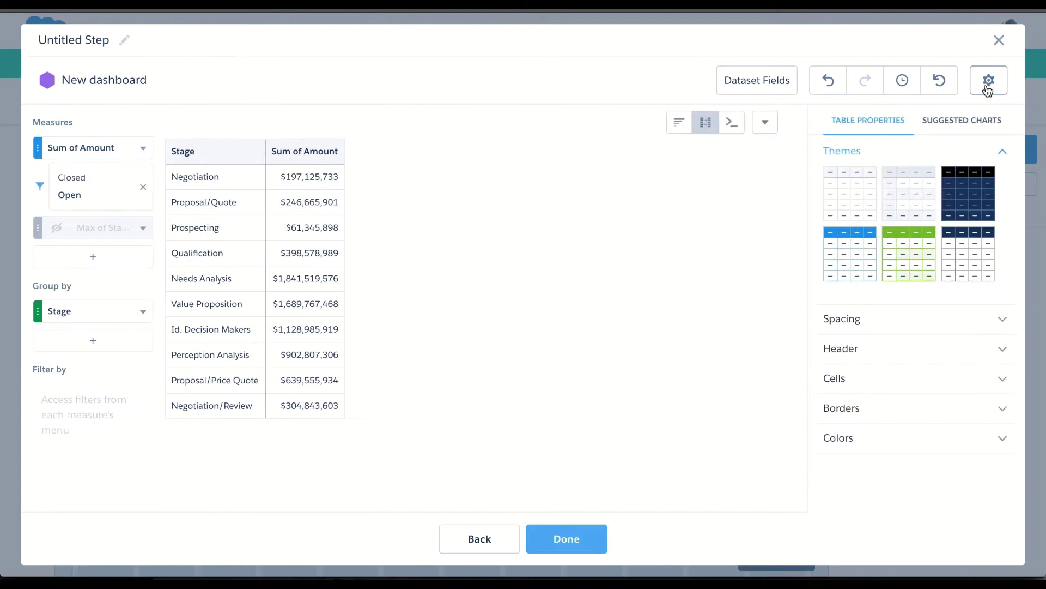
click(976, 122)
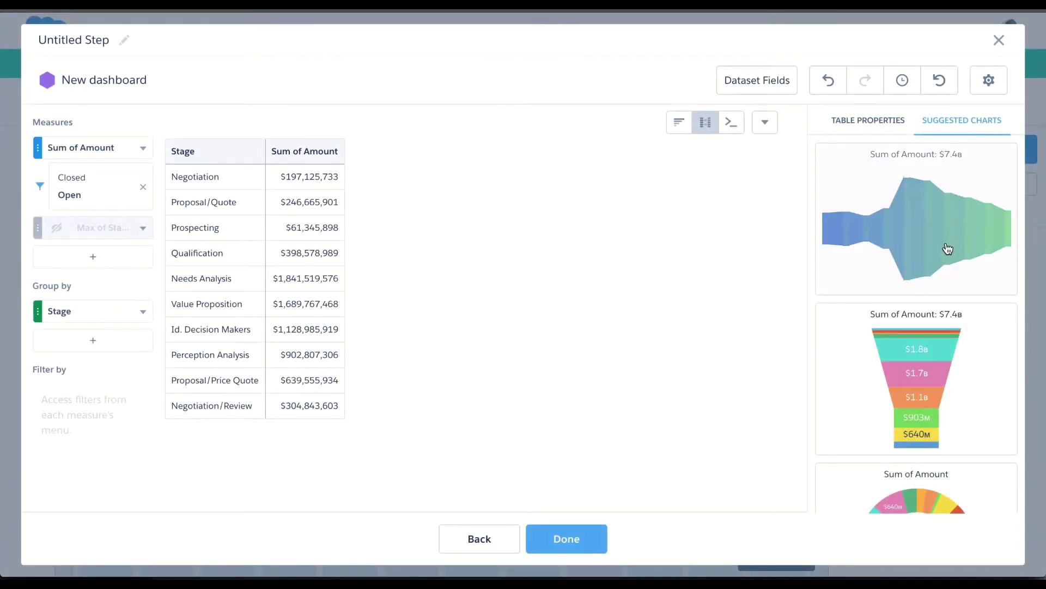
scroll(981, 311, down, 3)
scroll(983, 313, down, 2)
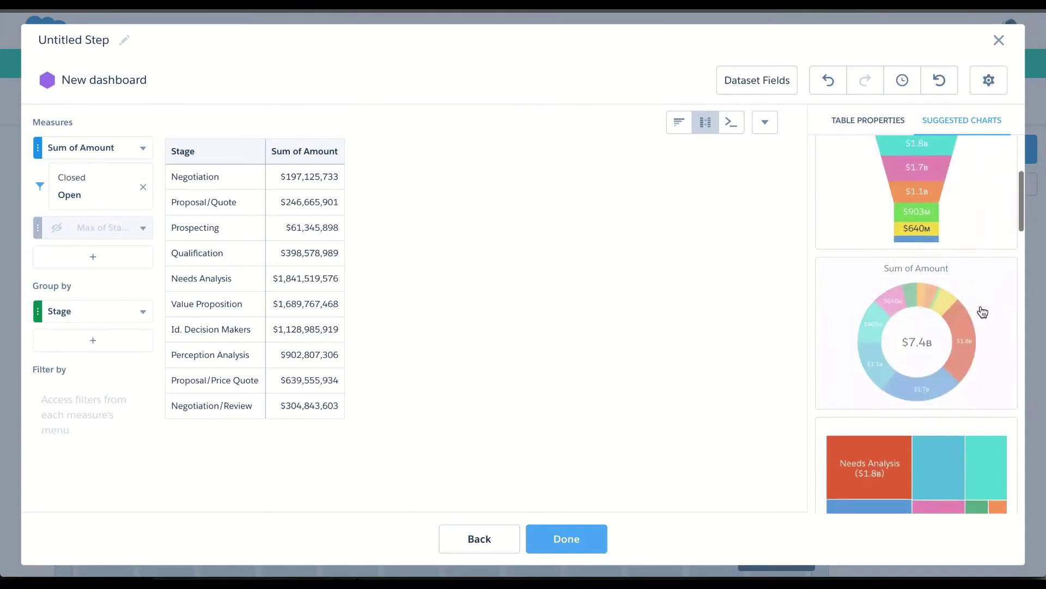
scroll(983, 312, down, 4)
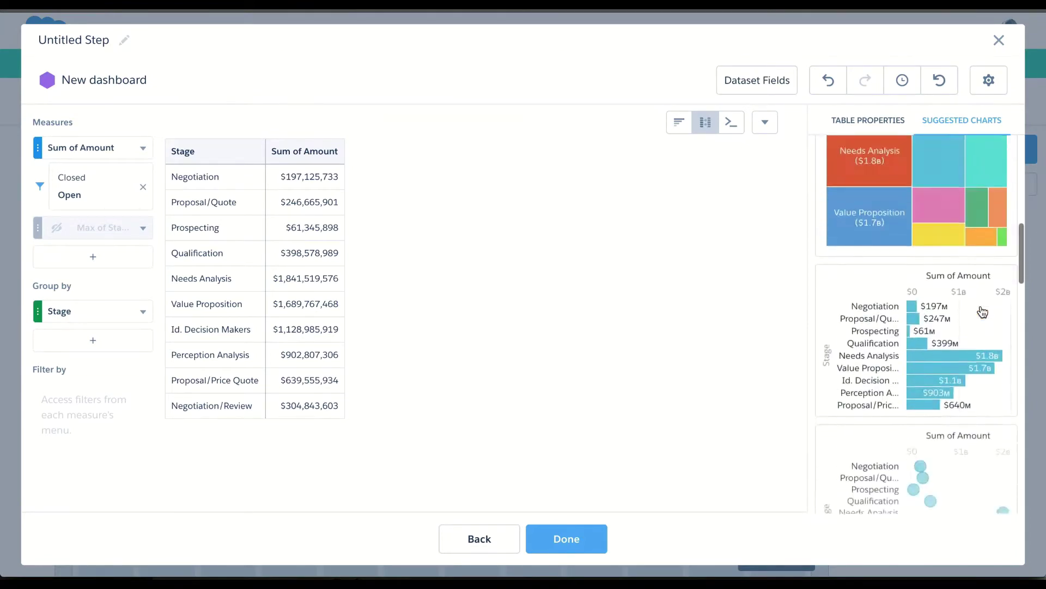
scroll(983, 312, up, 8)
scroll(982, 312, up, 1)
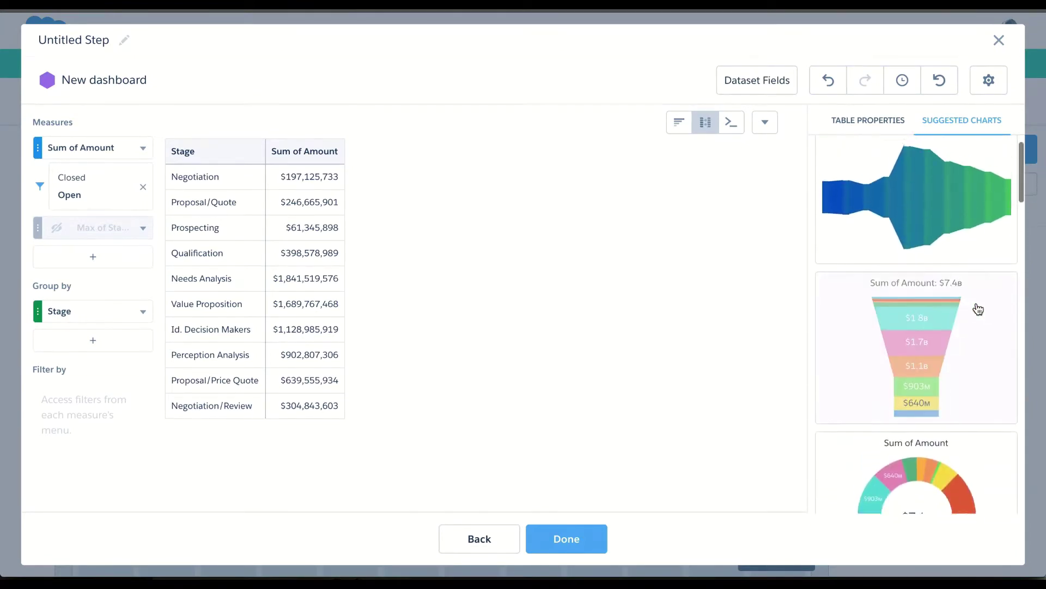
click(932, 234)
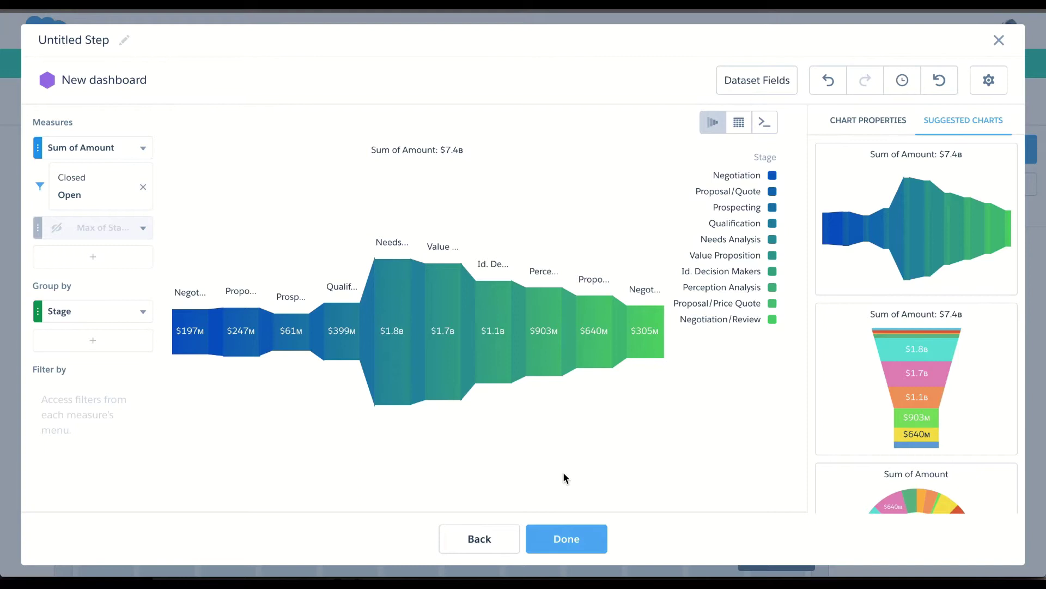
Finish the step, then make the chart widget wider and taller on the dashboard
click(581, 534)
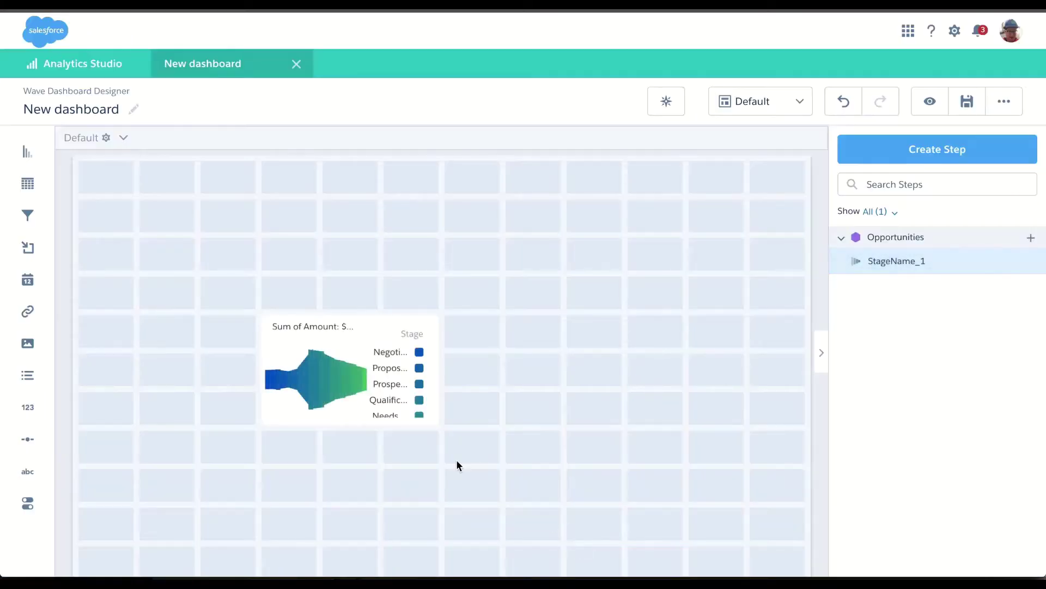
click(374, 388)
drag(439, 369, 566, 382)
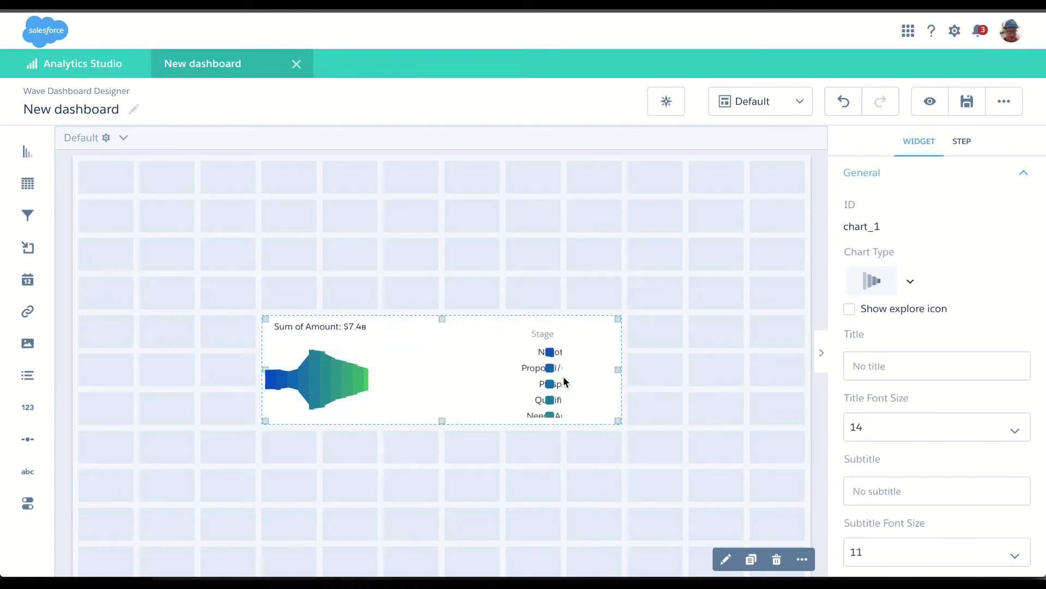
drag(442, 421, 439, 448)
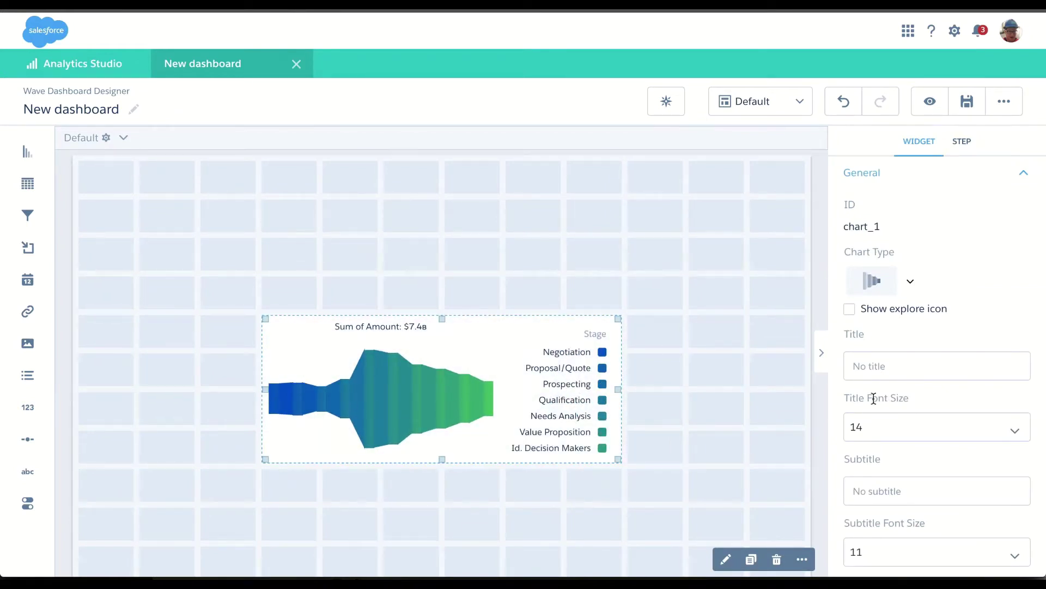
Turn off the chart legend and stretch the funnel across the full canvas width
scroll(1001, 426, down, 5)
click(950, 429)
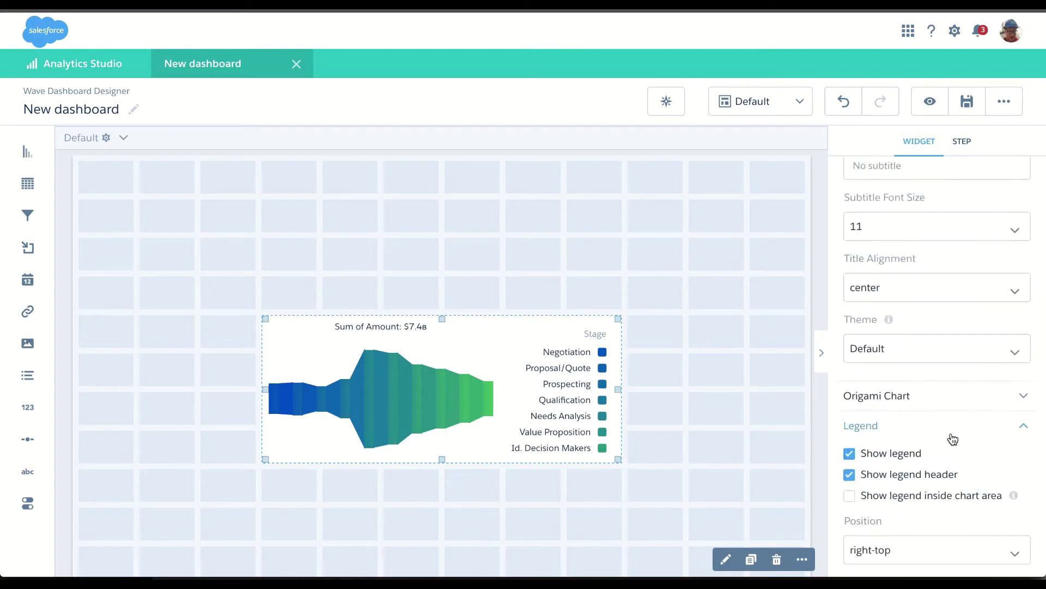
click(901, 455)
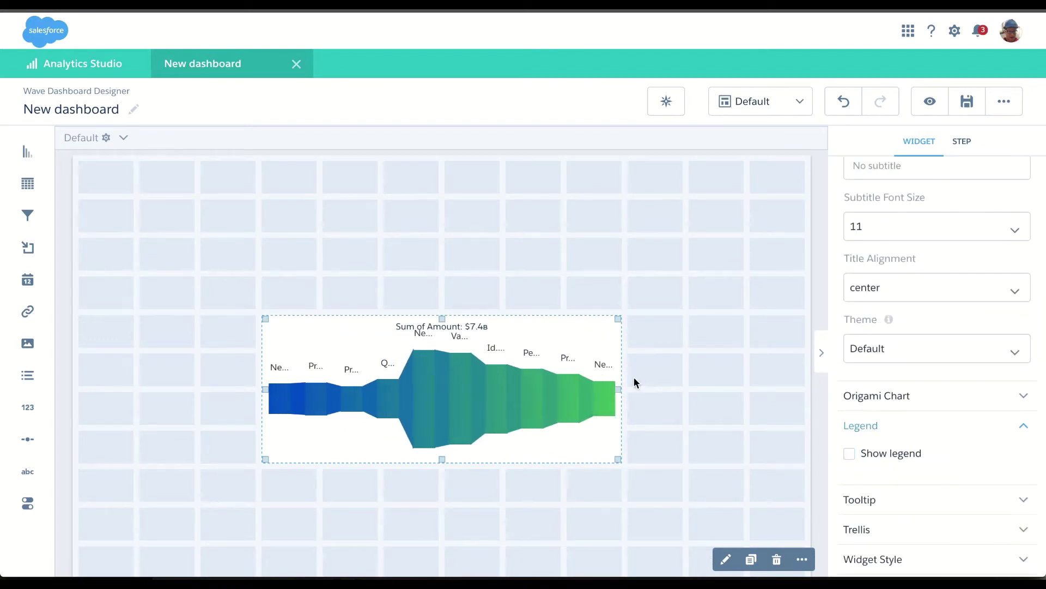
drag(619, 388, 739, 389)
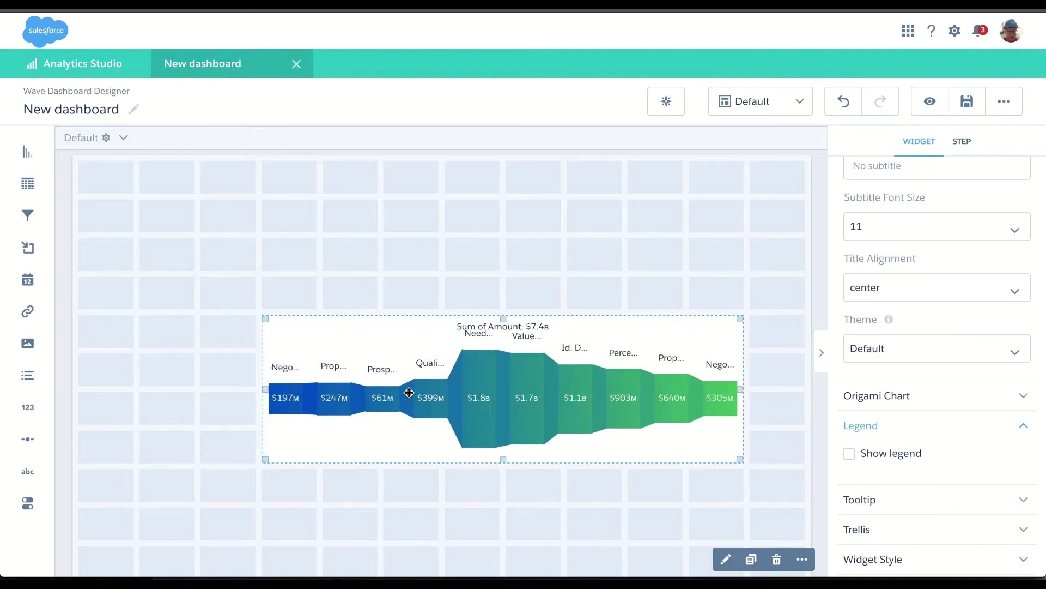
drag(263, 389, 126, 388)
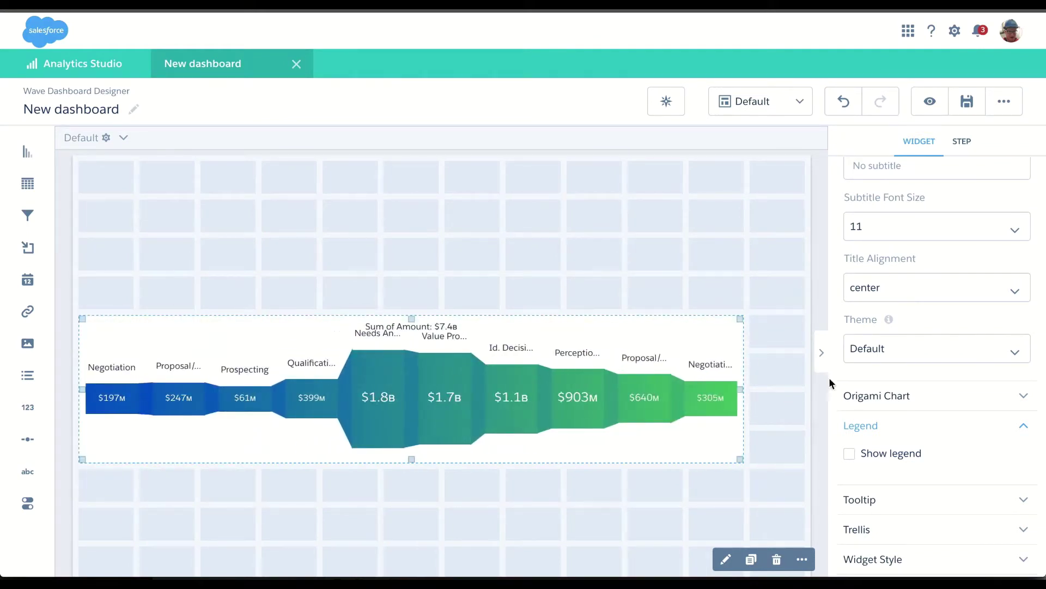
drag(734, 393, 802, 389)
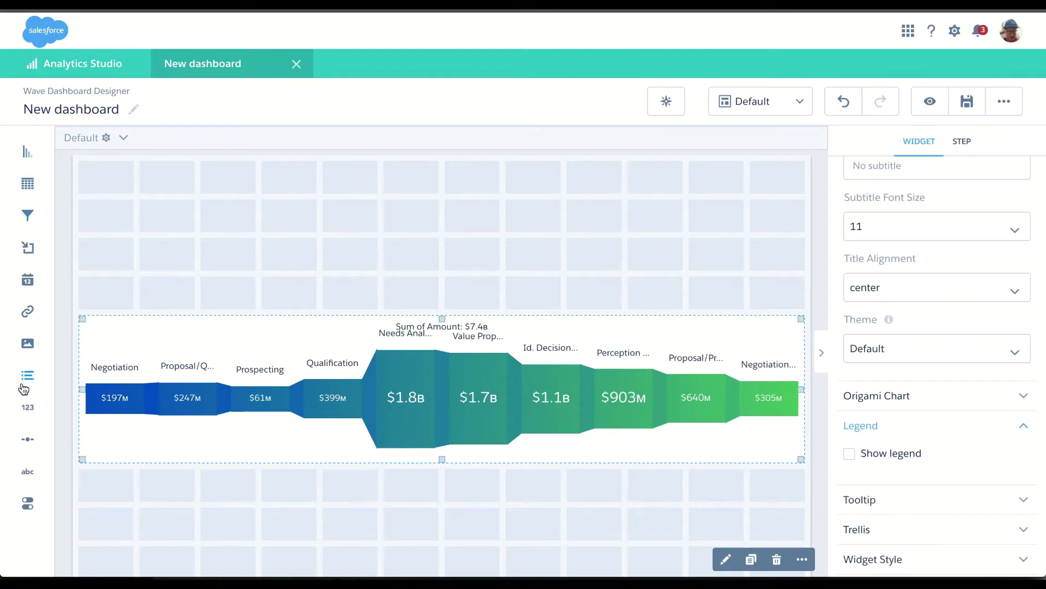
Add a top-left list filter on the Name field from the Accounts dataset
drag(27, 376, 112, 174)
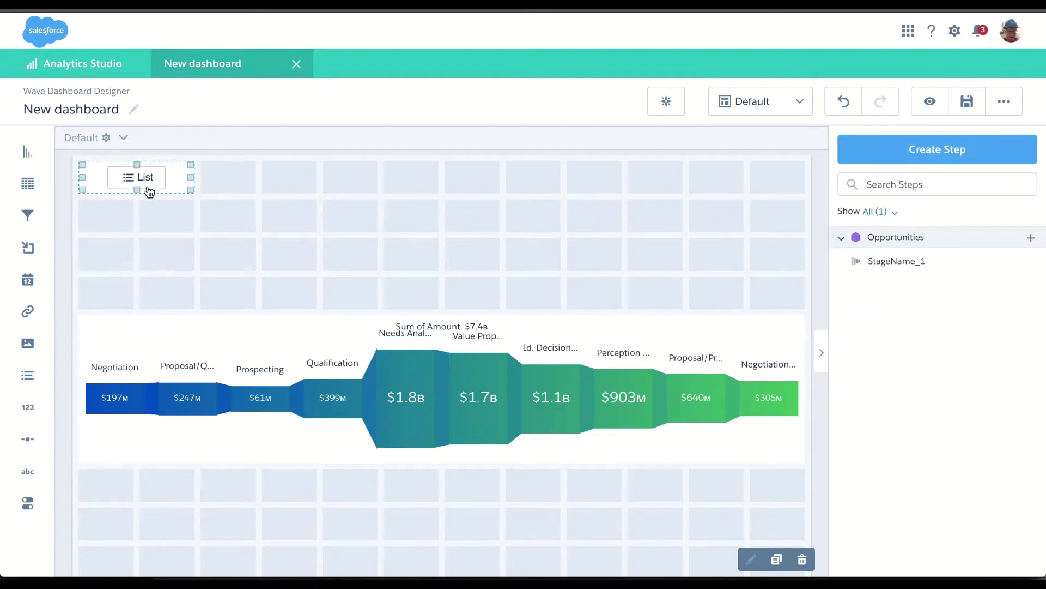
click(144, 180)
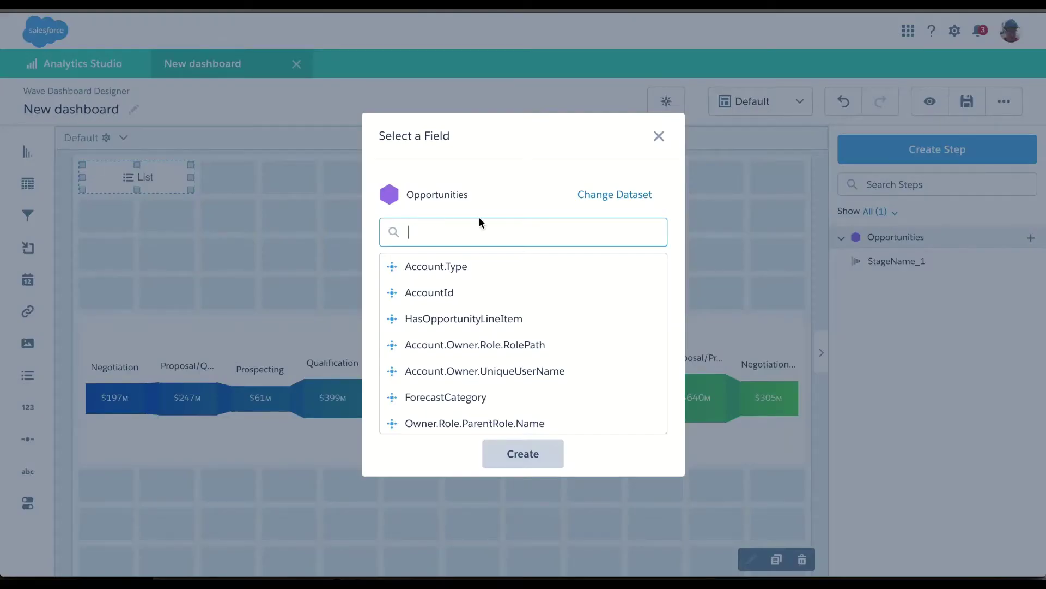
click(598, 200)
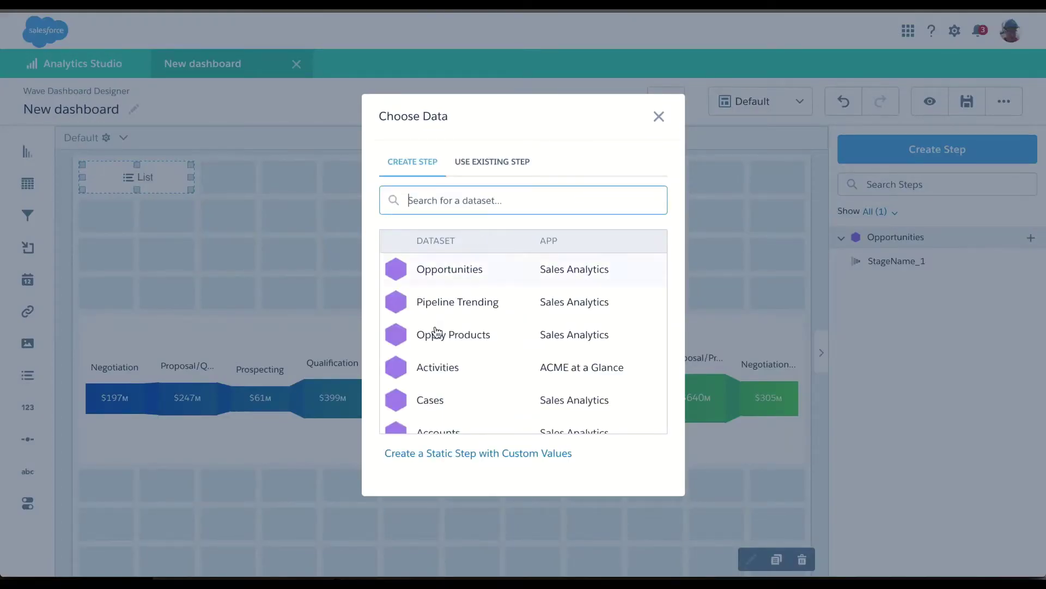
text(ac)
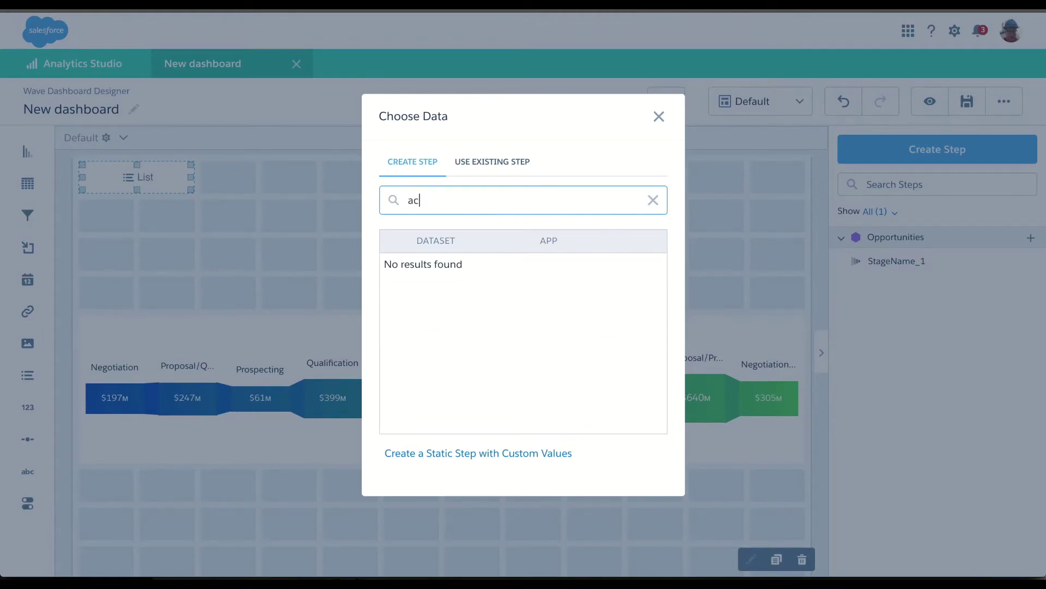
text(counts)
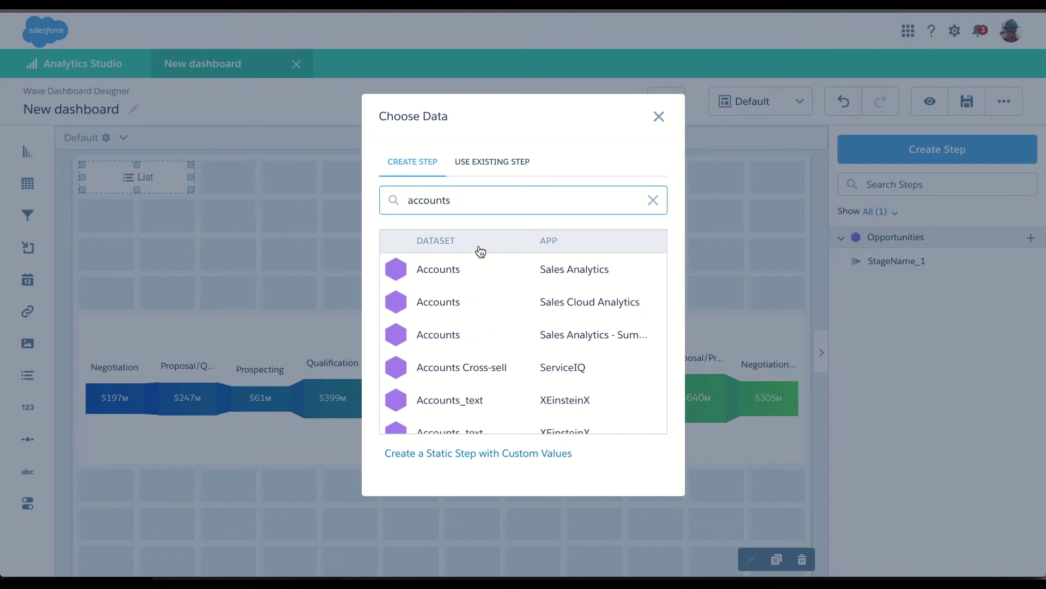
click(556, 278)
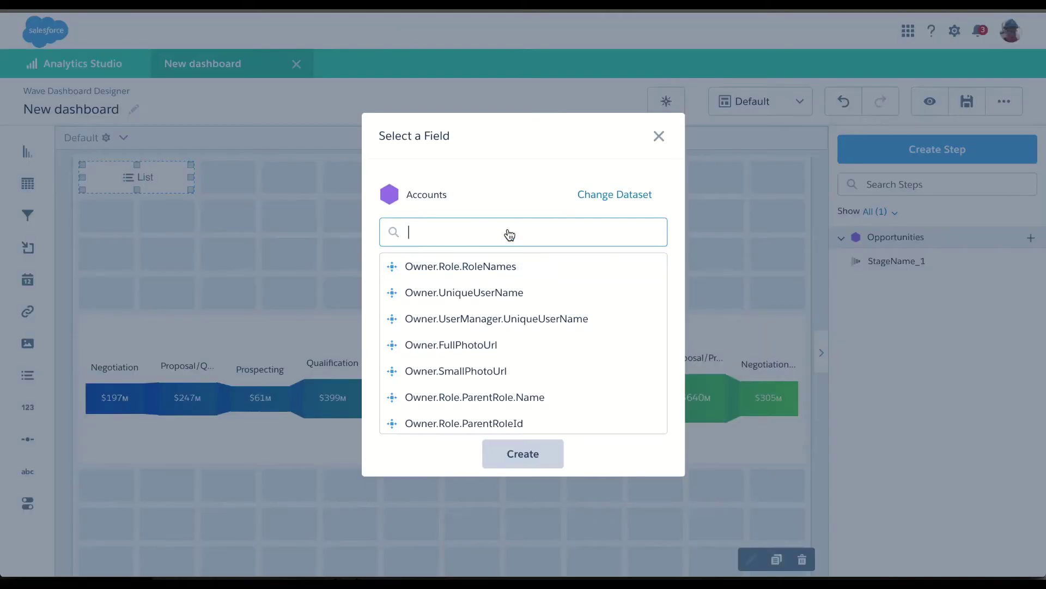
text(Name)
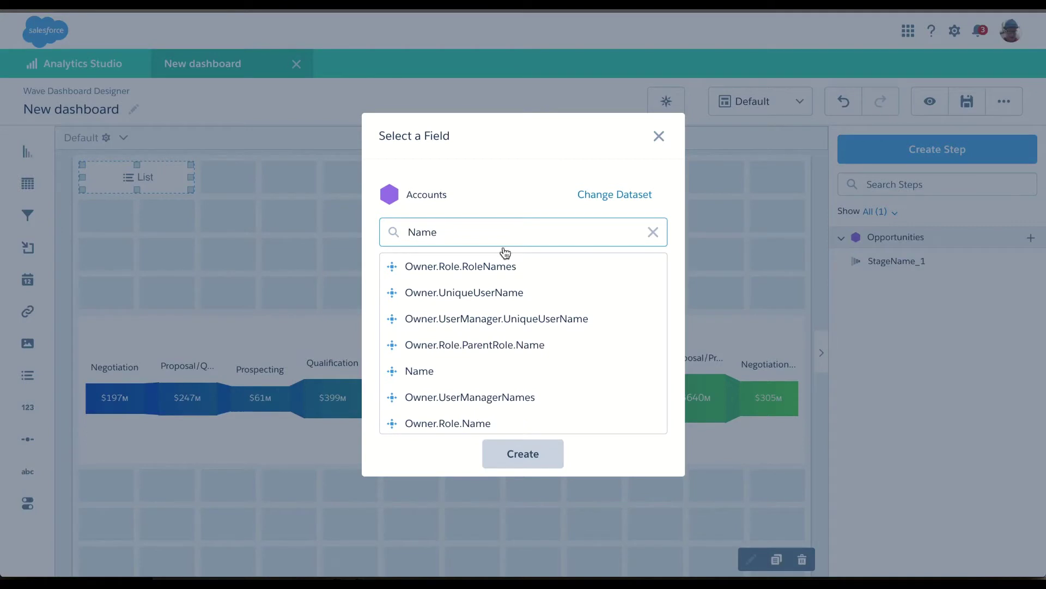
click(451, 370)
click(588, 455)
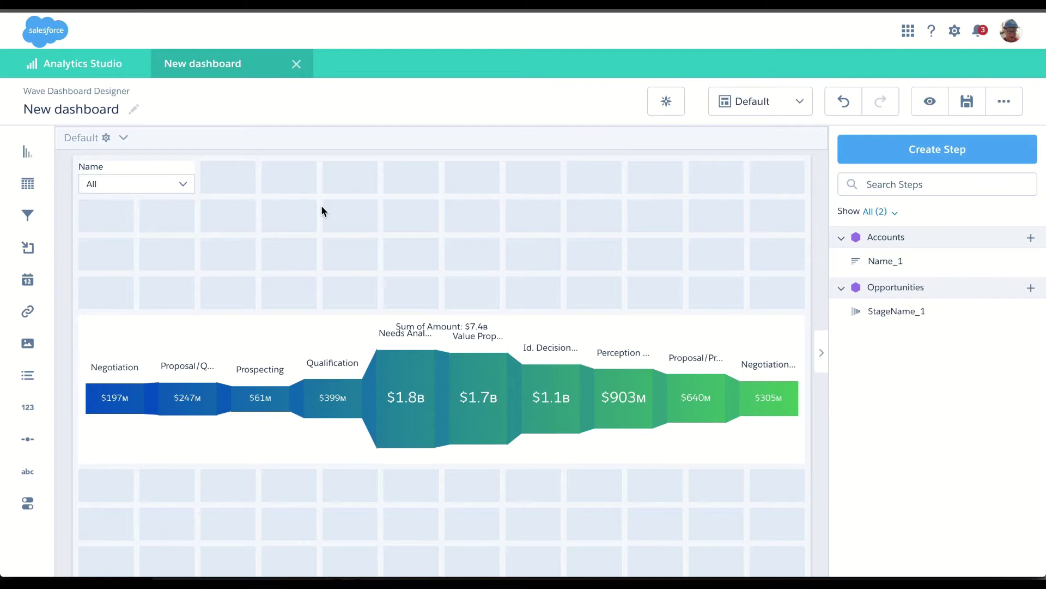
click(930, 101)
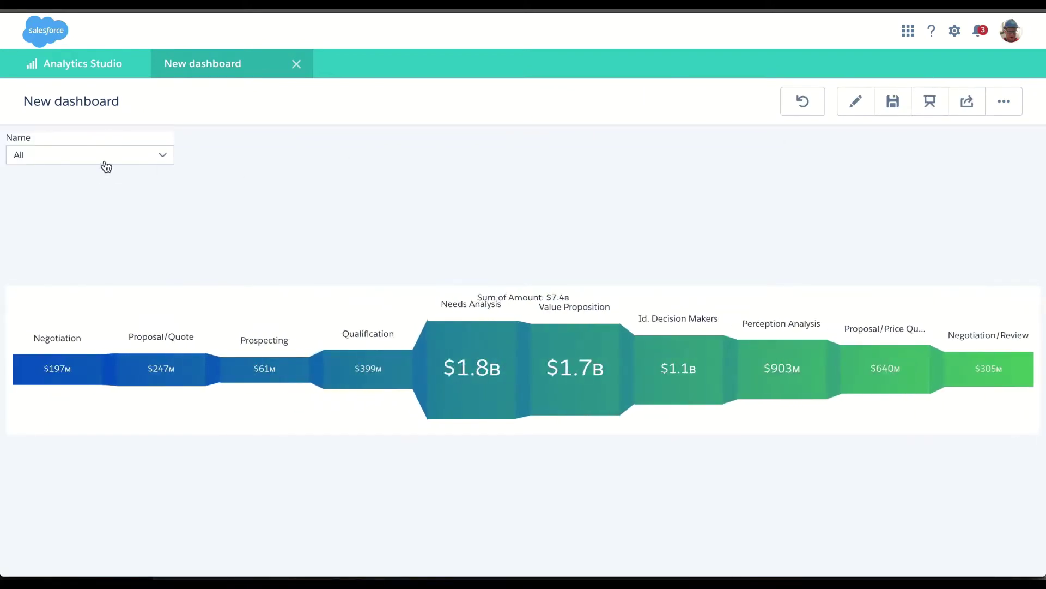
click(105, 164)
click(79, 238)
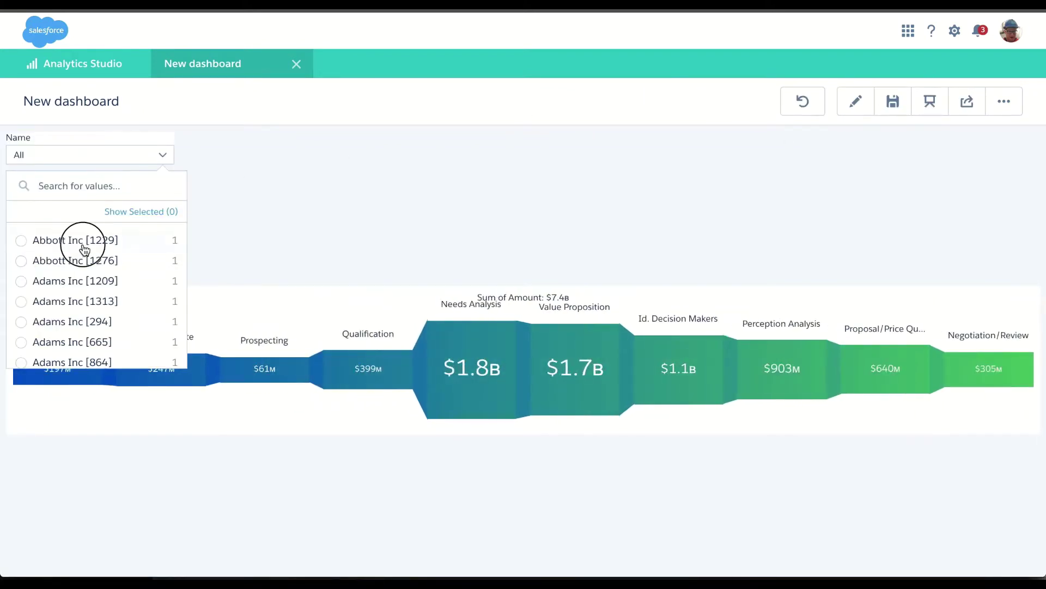
click(100, 157)
click(105, 260)
click(91, 161)
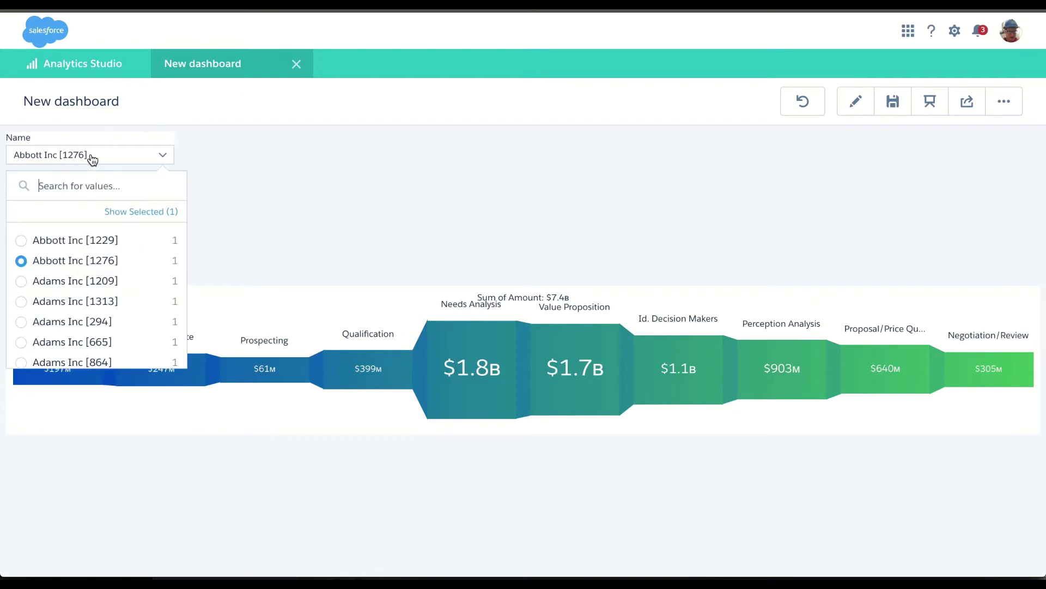
click(71, 260)
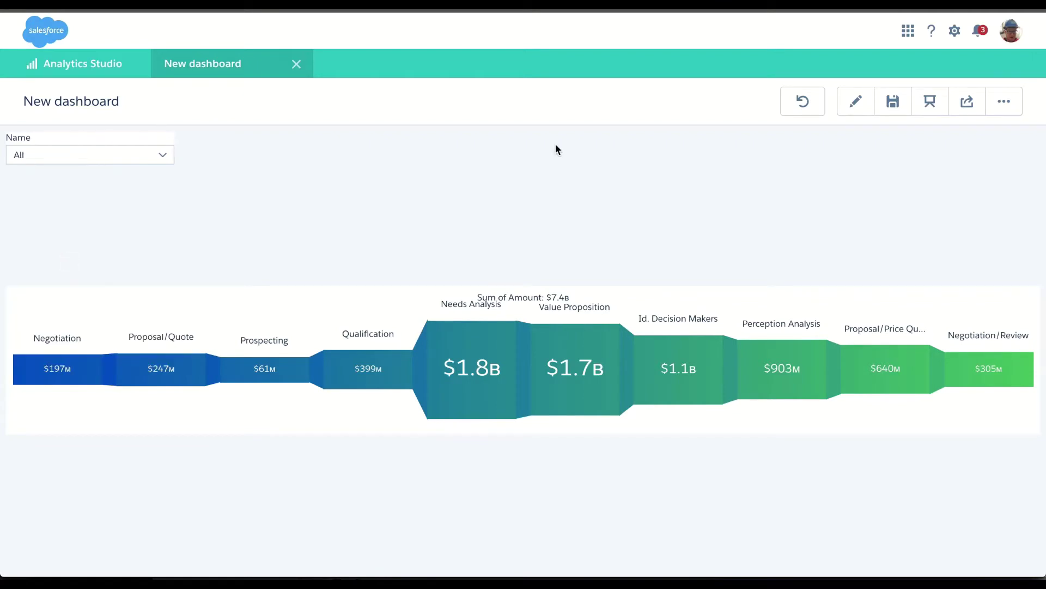
click(1004, 102)
click(1004, 102)
click(848, 104)
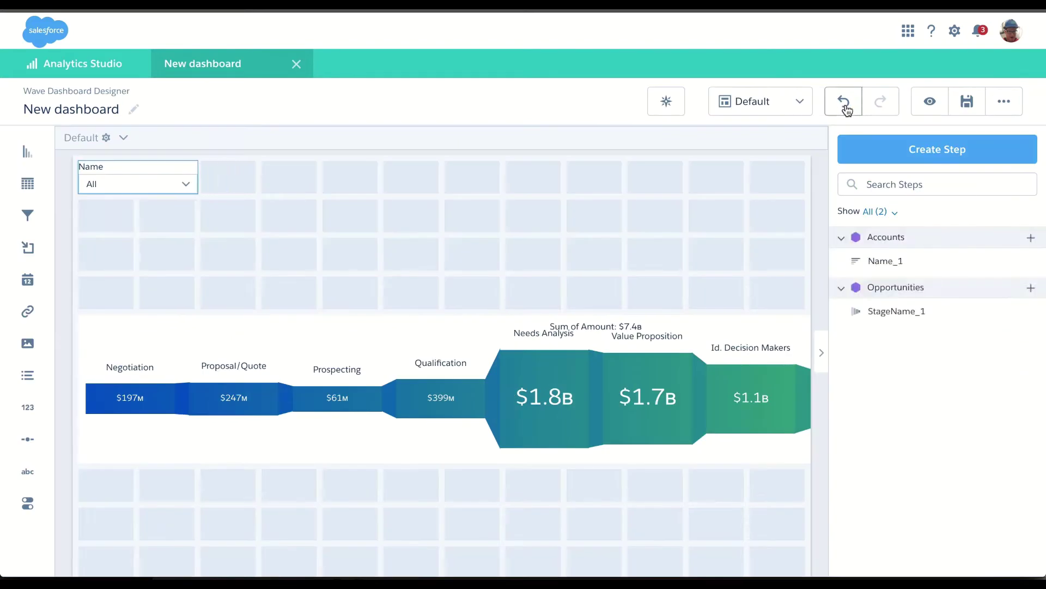
Start a new data source connection named 'Account Name'
click(1004, 104)
click(969, 200)
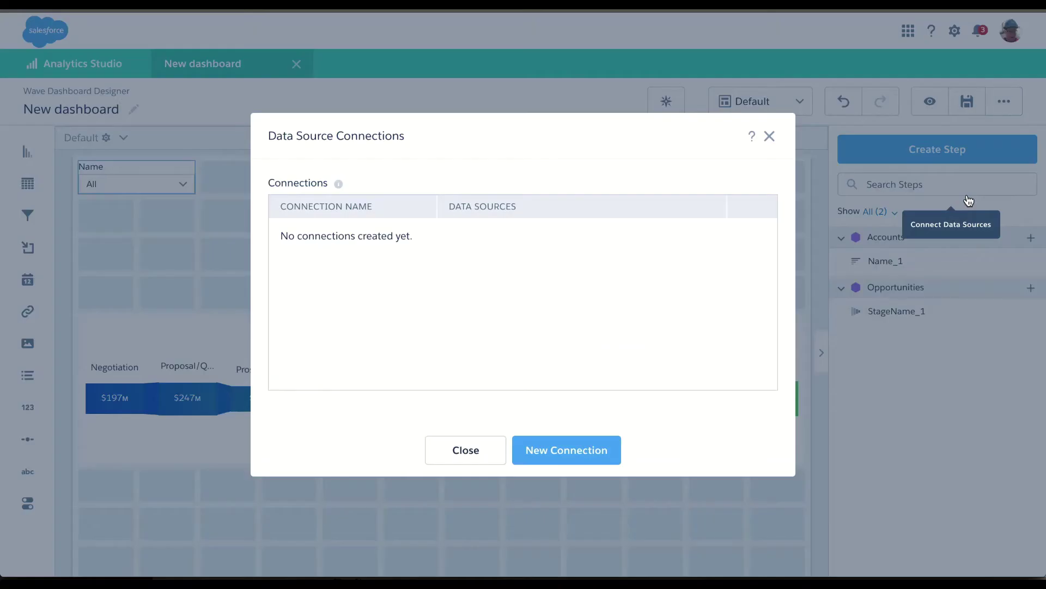
click(565, 444)
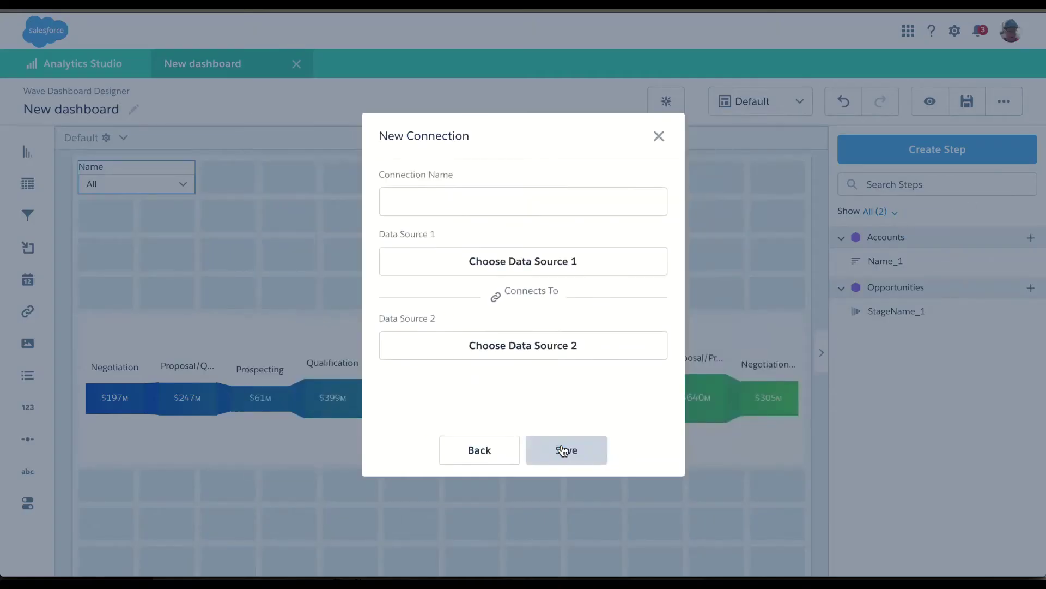
click(465, 210)
text(Account )
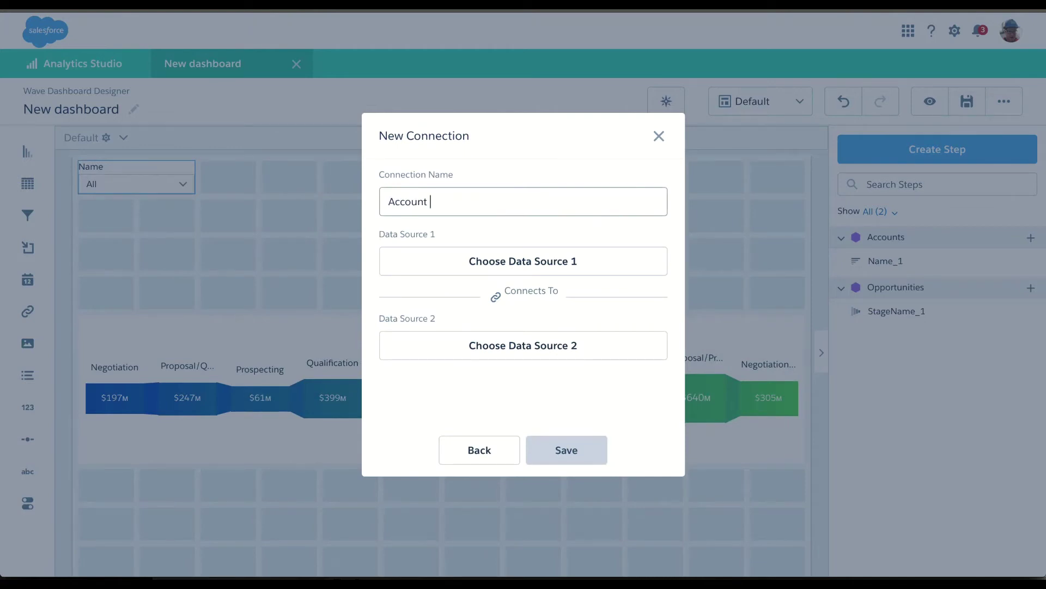
text(Name)
Set the connection's first source to the opportunity dataset's Account.Name field
click(530, 259)
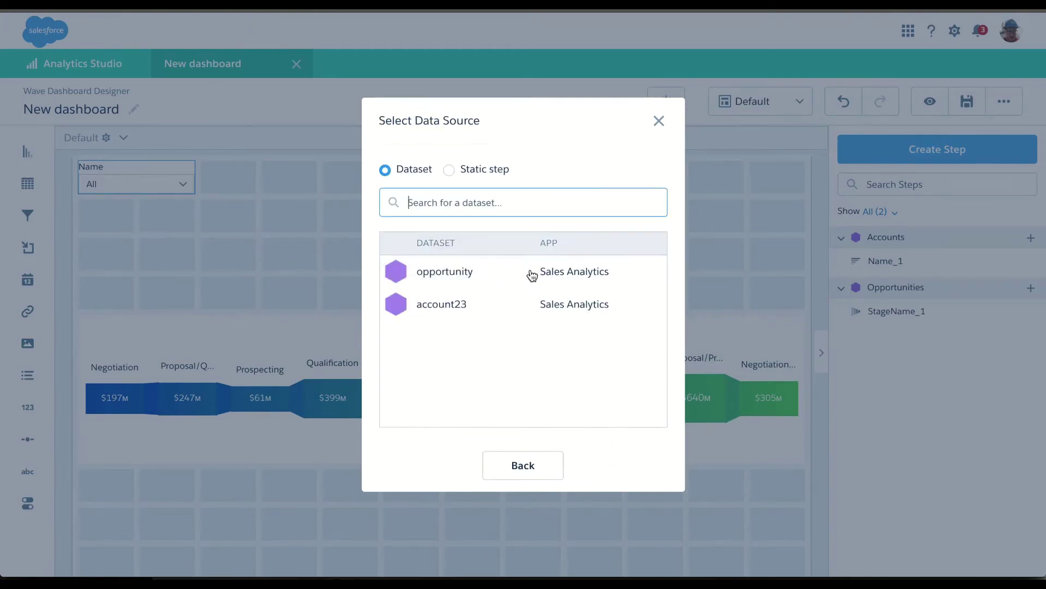
click(451, 275)
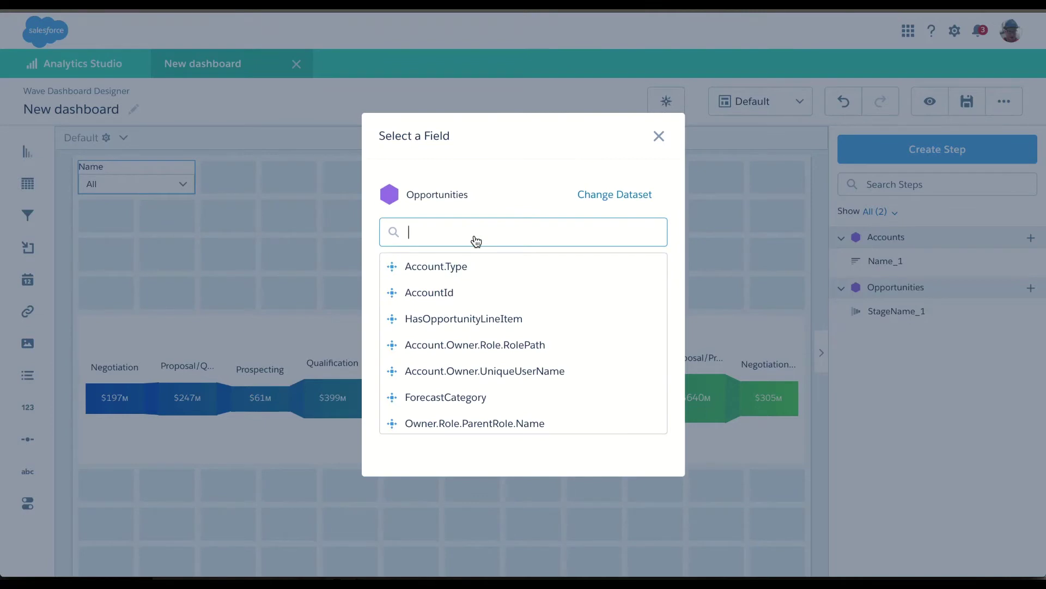
text(Nam)
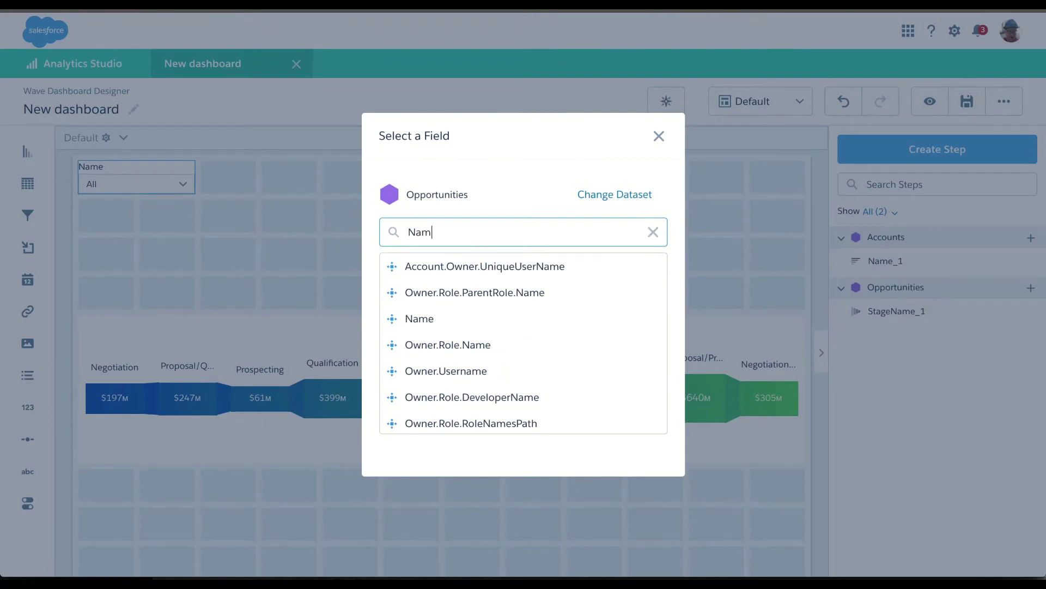
key(BackSpace)
key(BackSpace)
key(BackSpace)
text(Accoun)
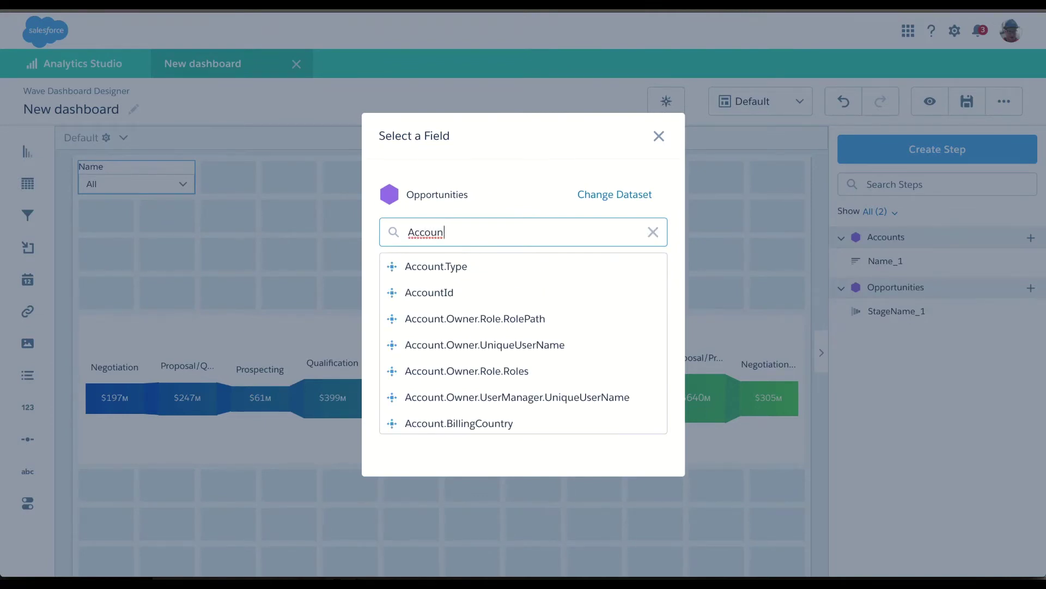
text(t.n)
click(466, 272)
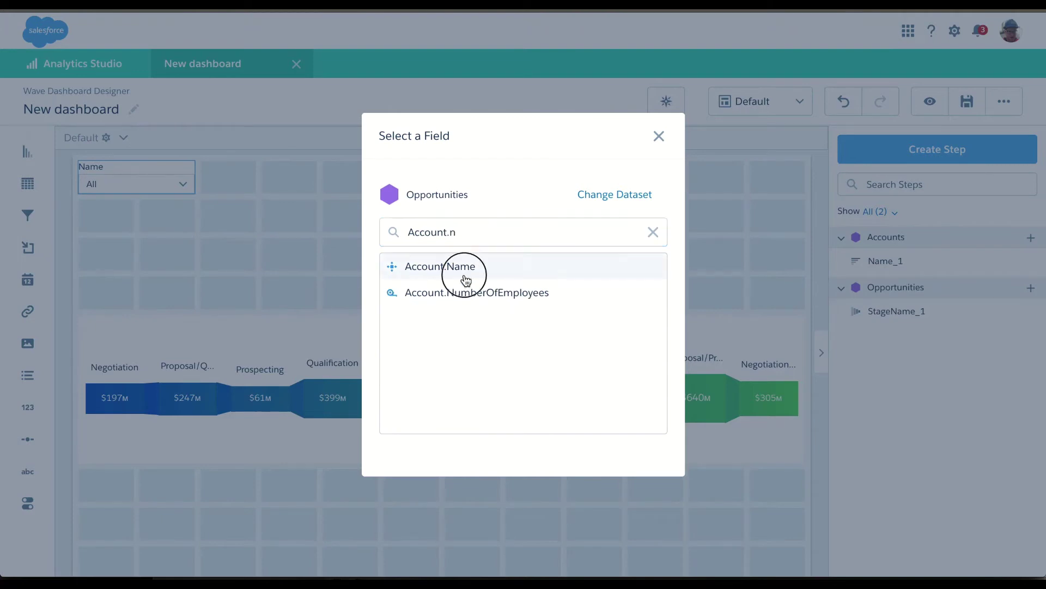
Set the second source to account23's Name field and save the connection
click(486, 366)
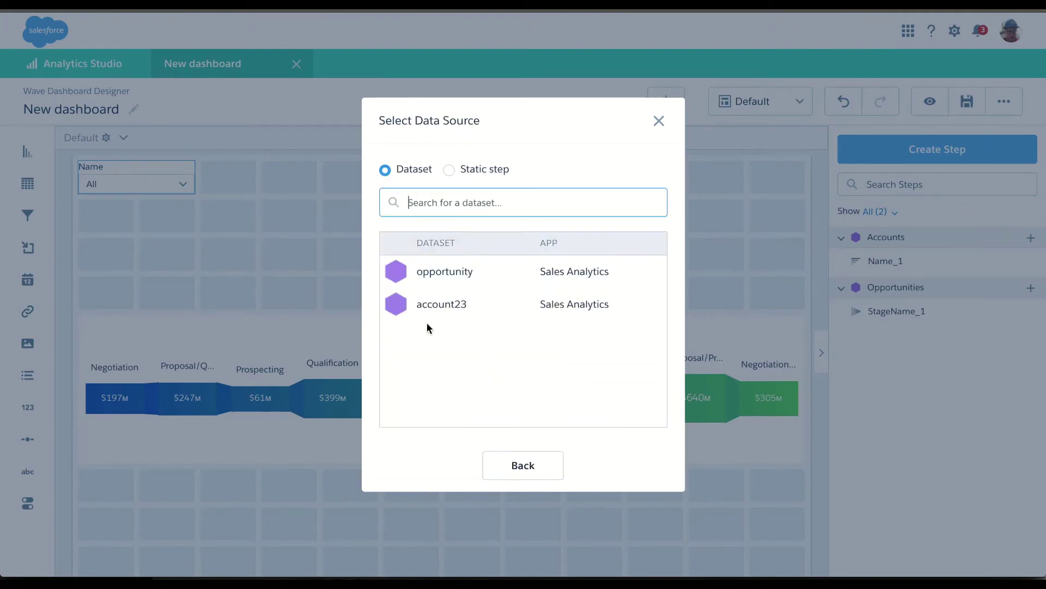
click(438, 304)
text(Name)
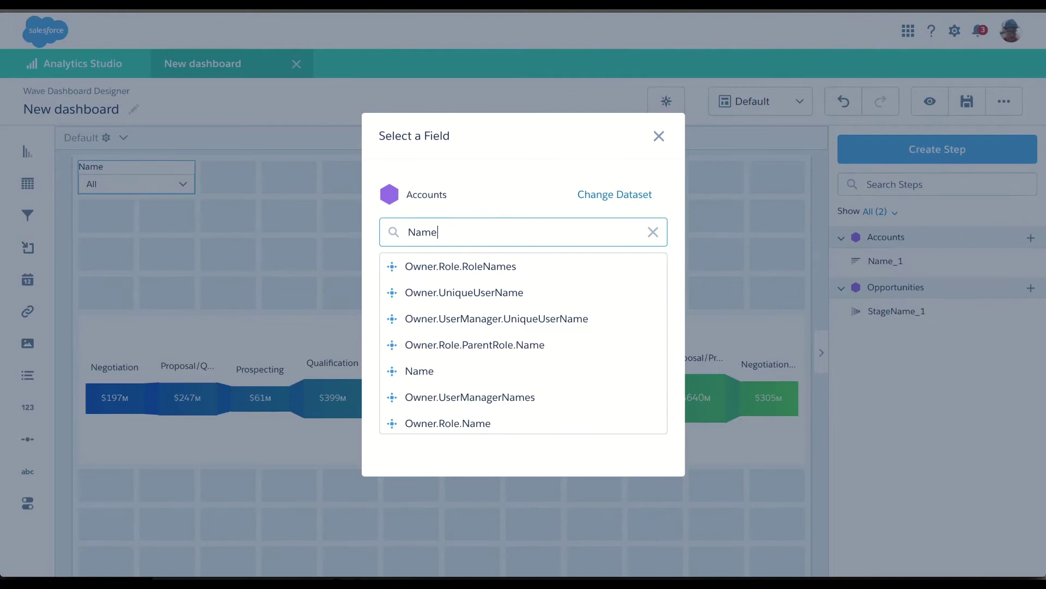
click(460, 371)
click(551, 450)
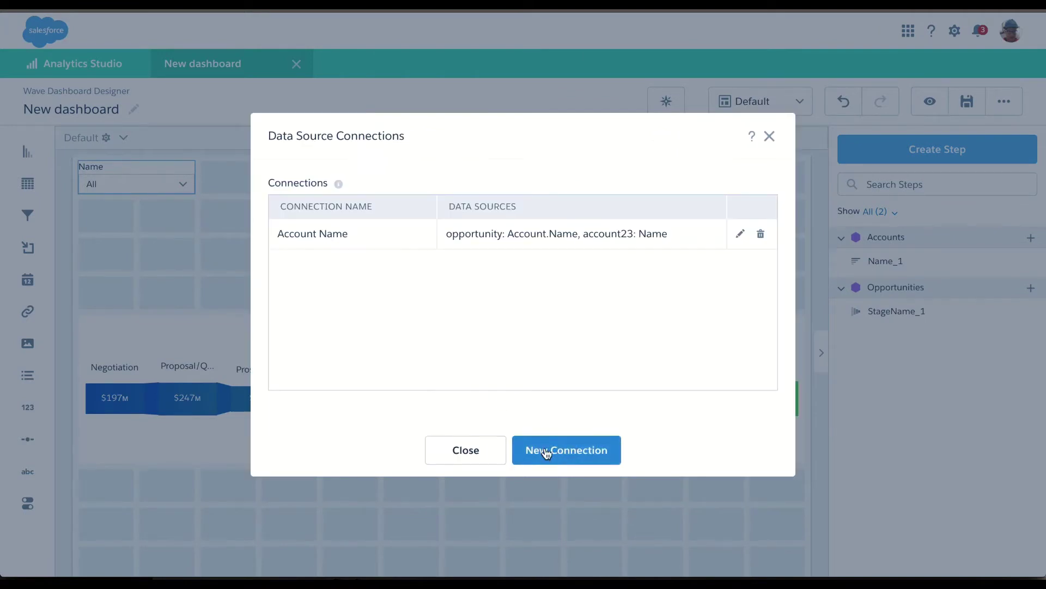
Switch the Name list filter to allow multiple selections
click(460, 448)
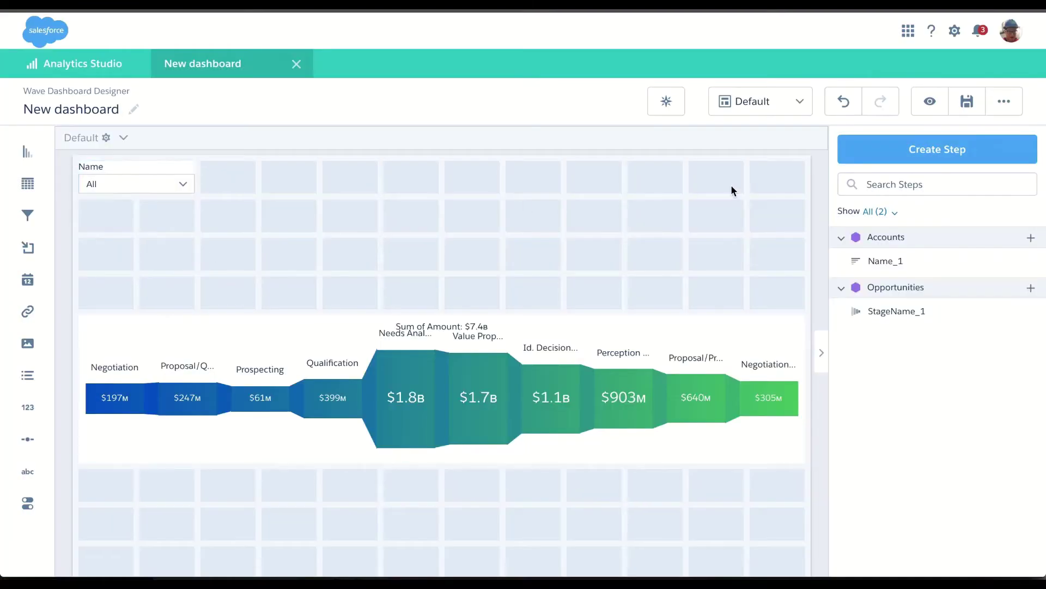
click(180, 172)
click(971, 141)
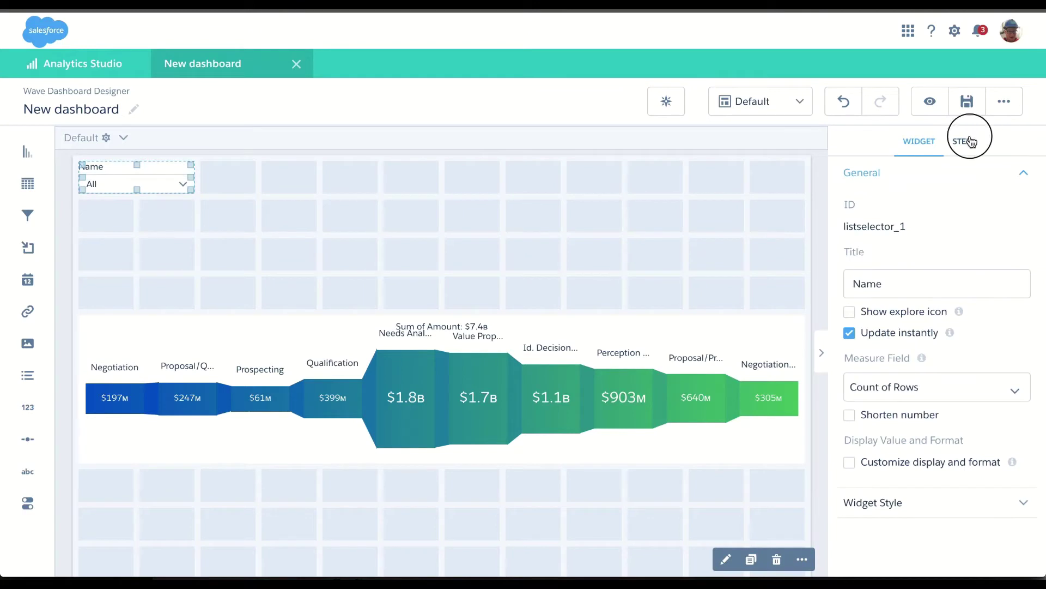
click(899, 412)
click(897, 462)
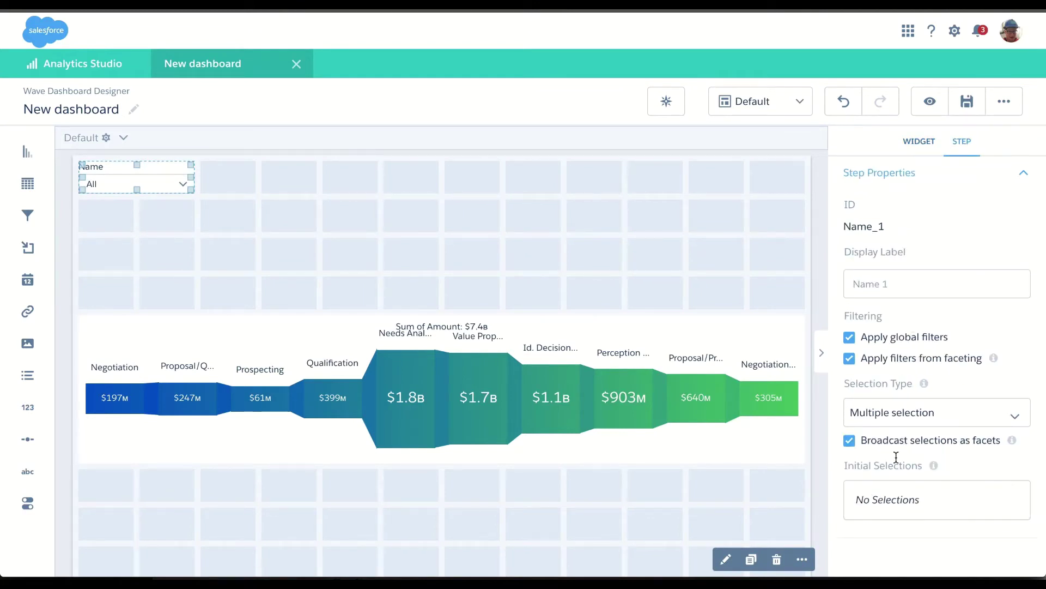
Preview the dashboard, then test and clear the Abbott Inc and Adams Inc Name values
click(932, 102)
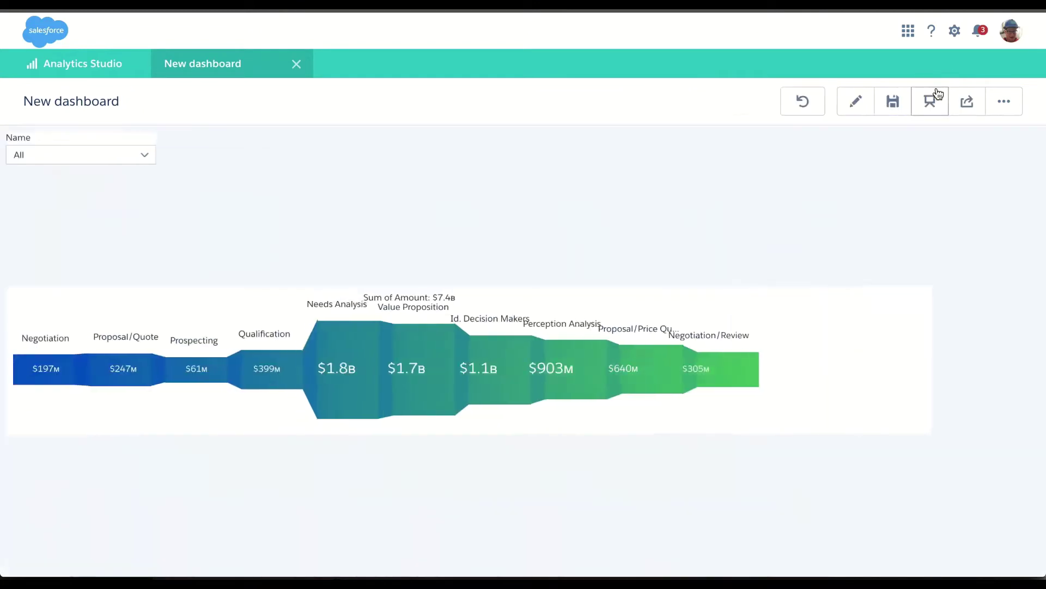
click(133, 155)
click(88, 240)
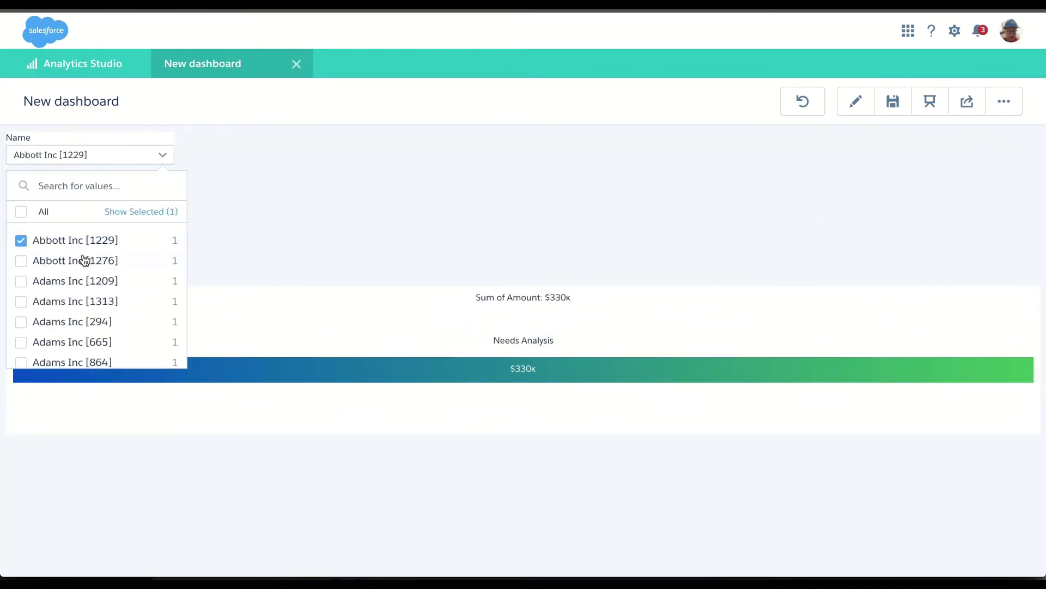
click(84, 261)
click(84, 283)
click(83, 302)
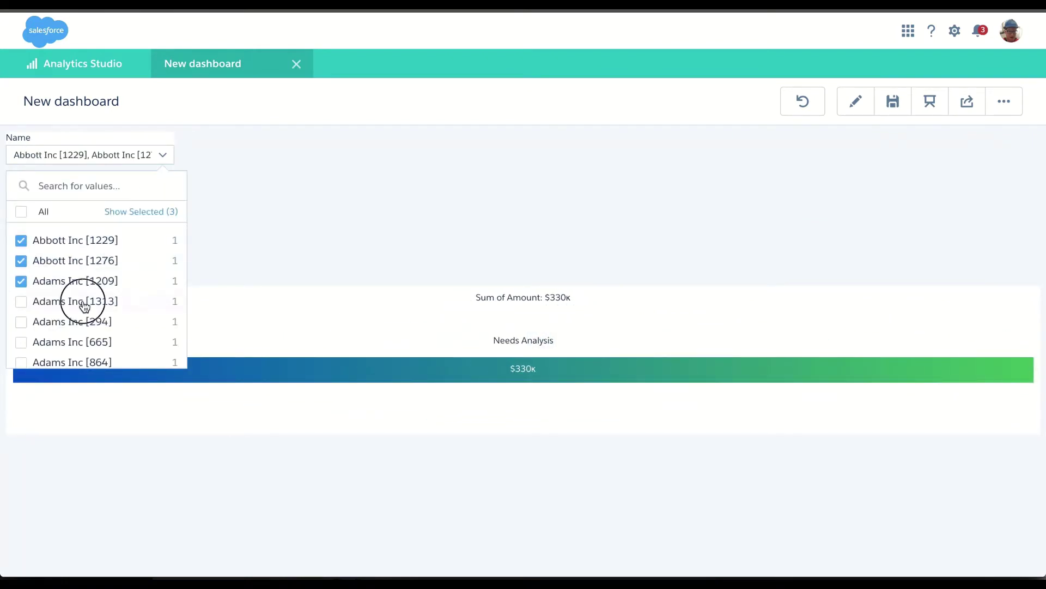
click(85, 262)
click(83, 281)
click(80, 302)
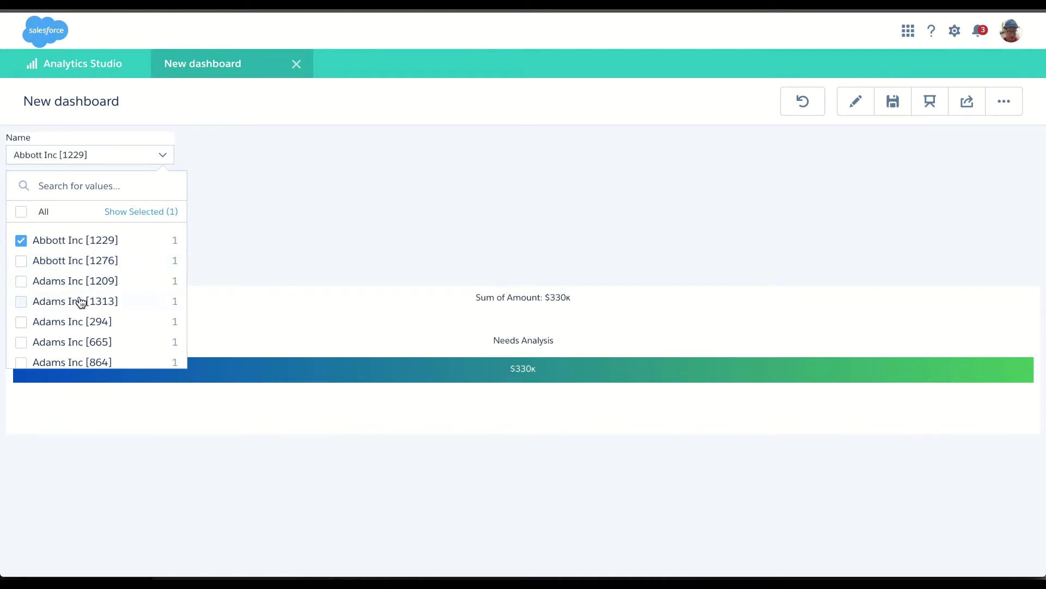
click(84, 240)
Select the Aguilar Inc entries, Alexander Inc [1013] and Adkins Inc [896] in the Name filter
scroll(96, 276, down, 1)
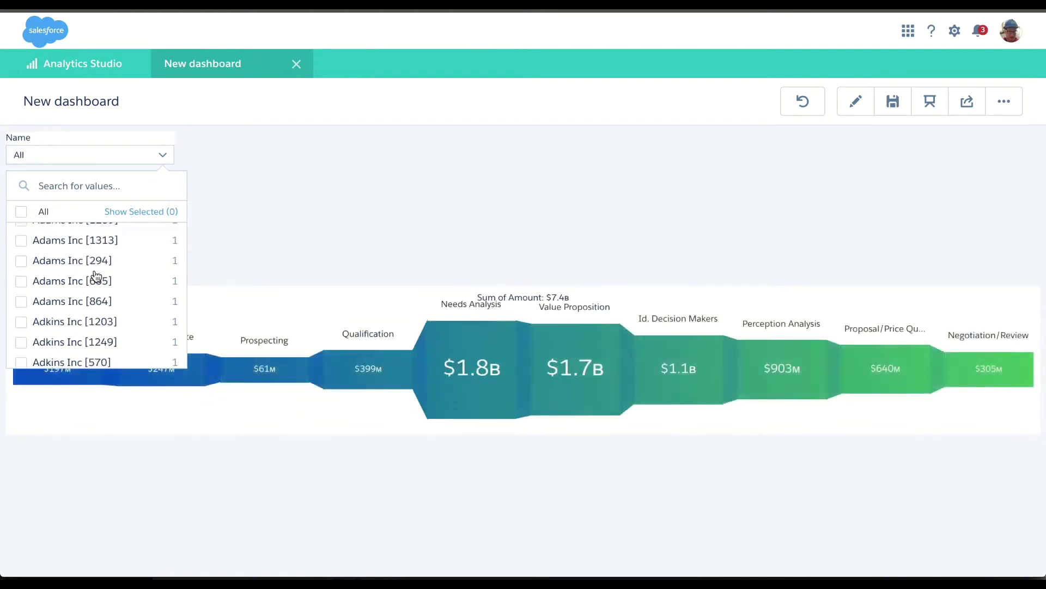
scroll(96, 276, down, 2)
click(93, 275)
click(93, 317)
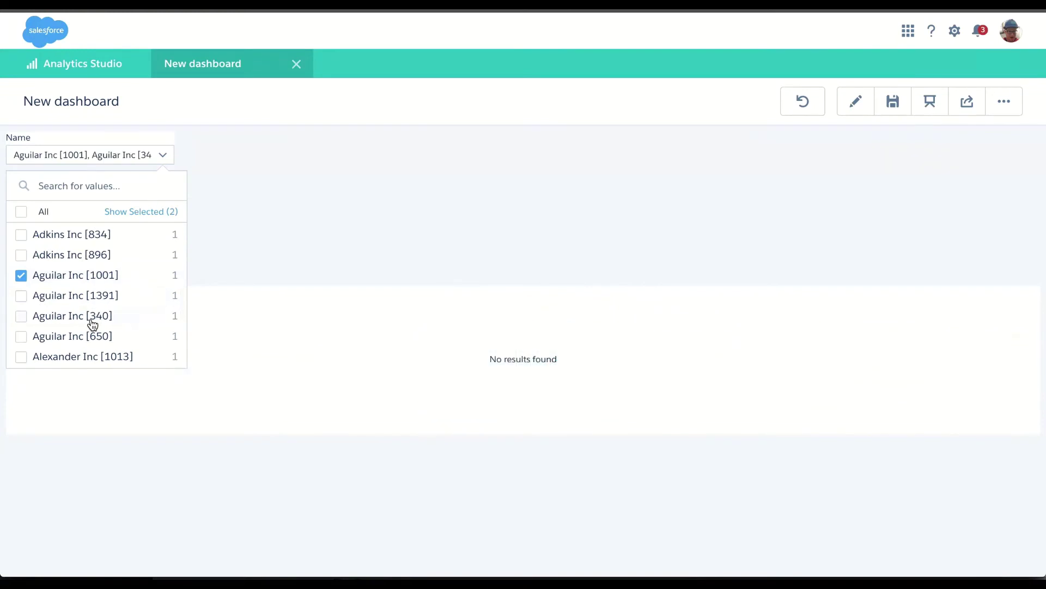
click(93, 335)
click(95, 357)
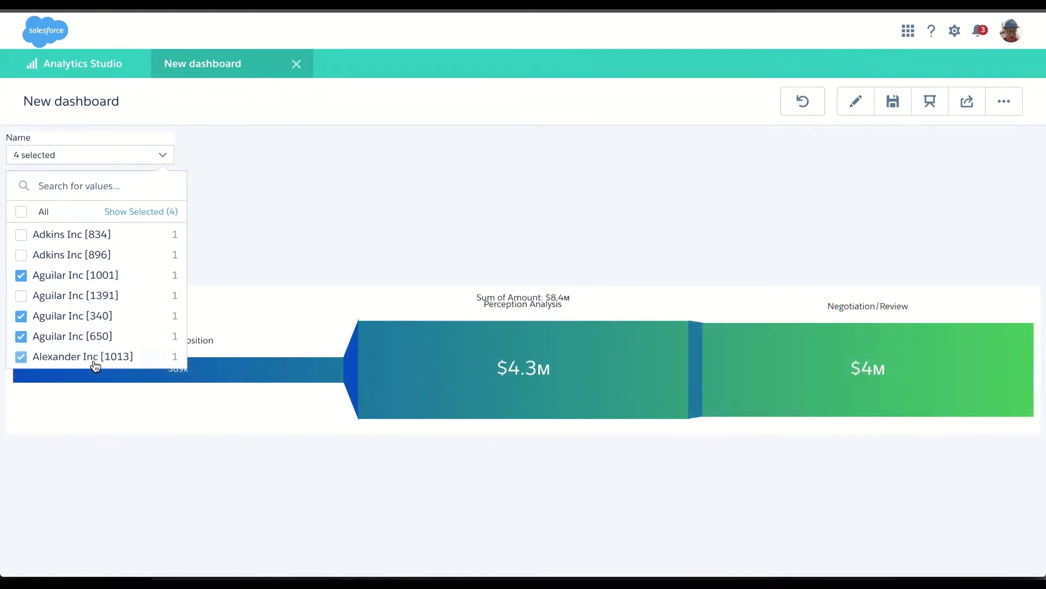
click(93, 295)
click(96, 254)
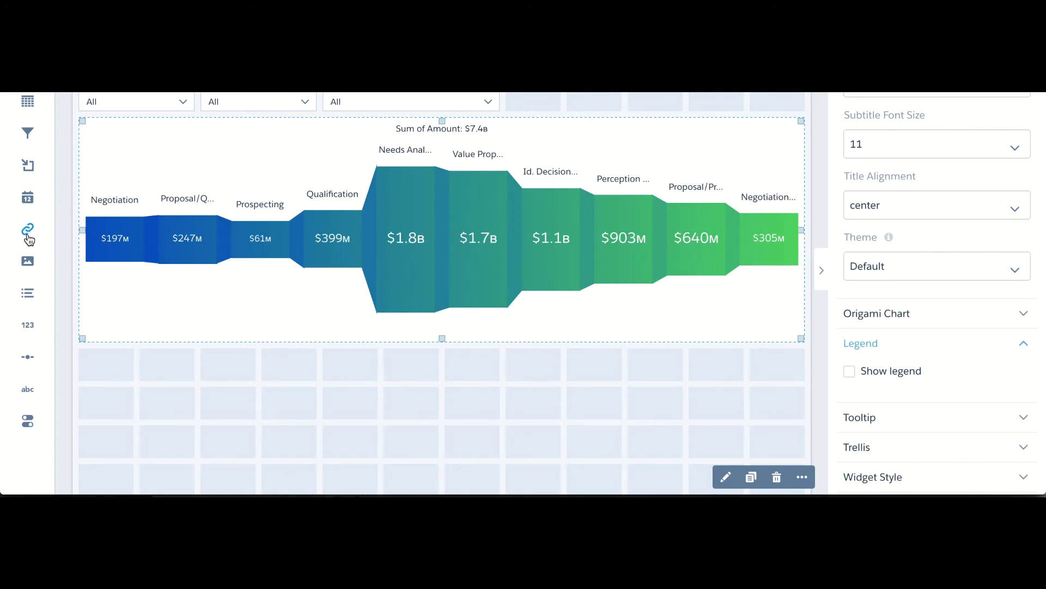
Add a link widget below the funnel with the text 'help'
drag(28, 231, 117, 398)
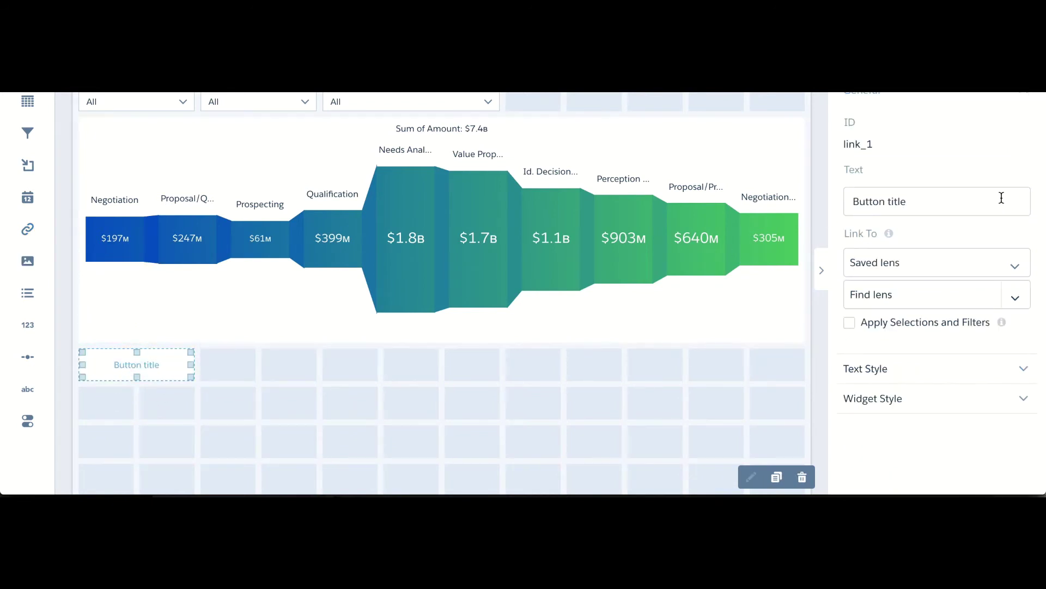
drag(1003, 201, 851, 201)
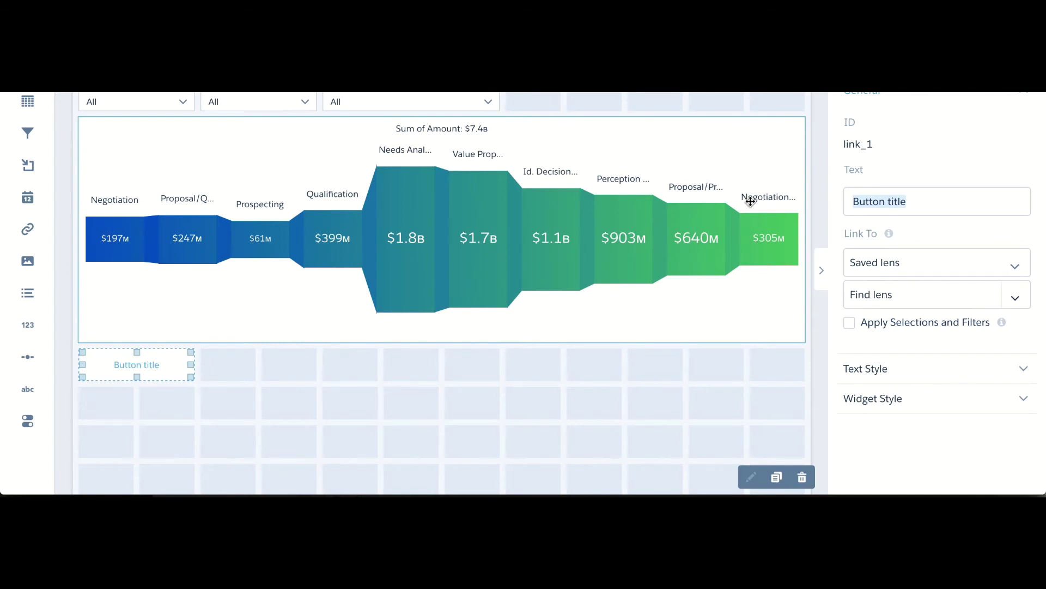
text(A)
key(BackSpace)
text(help)
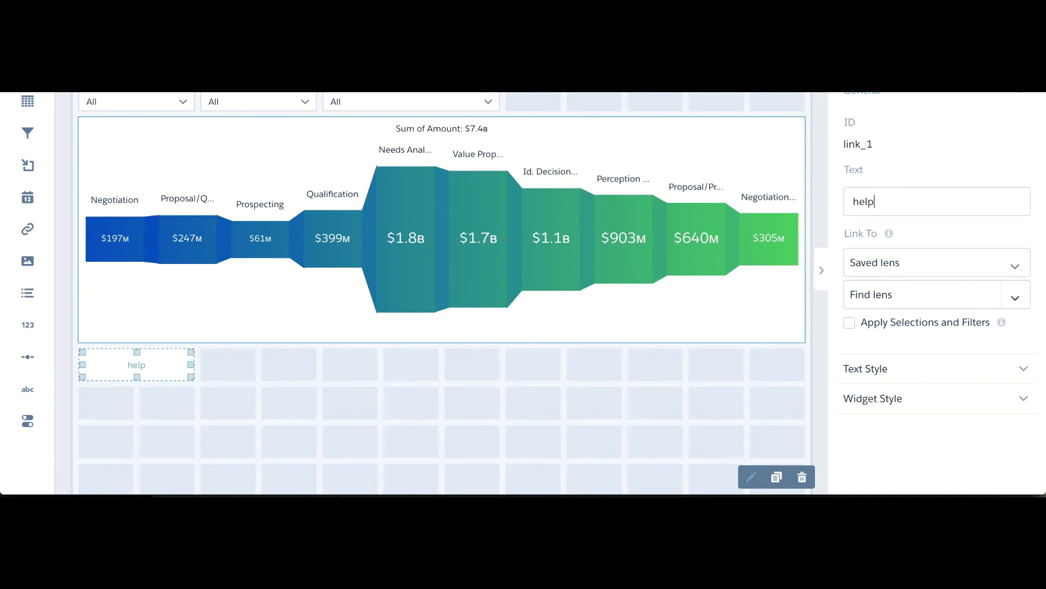
Point the link to a URL and paste the help page address as destination
click(898, 263)
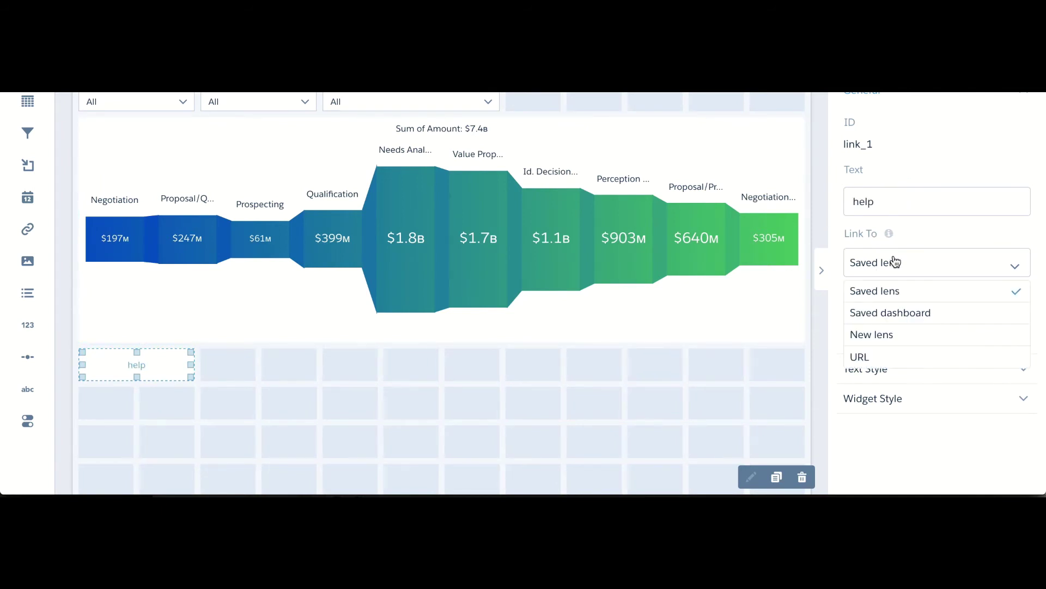
click(900, 357)
click(889, 324)
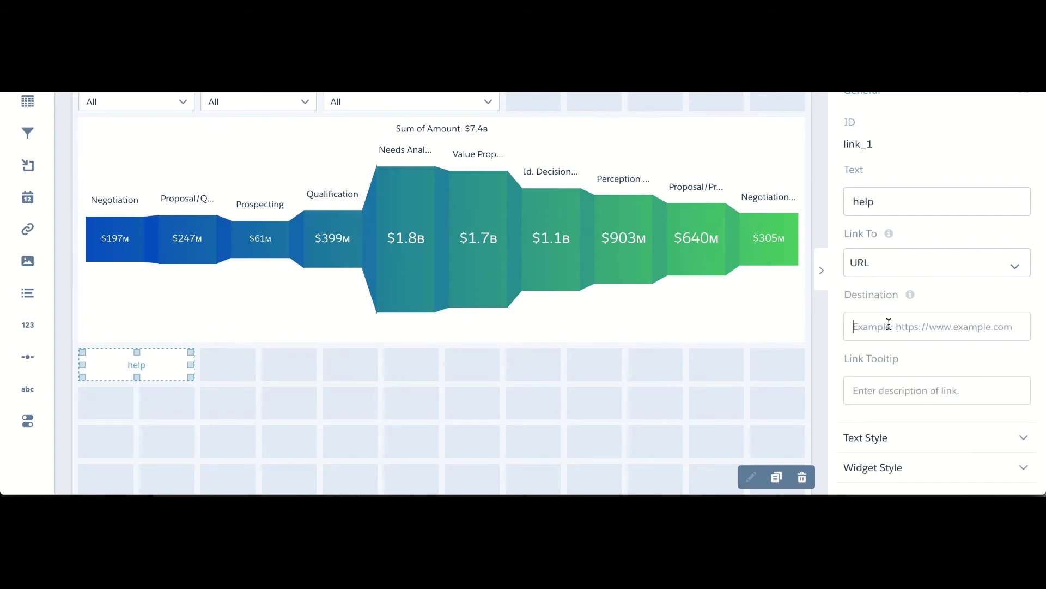
key(ctrl+v)
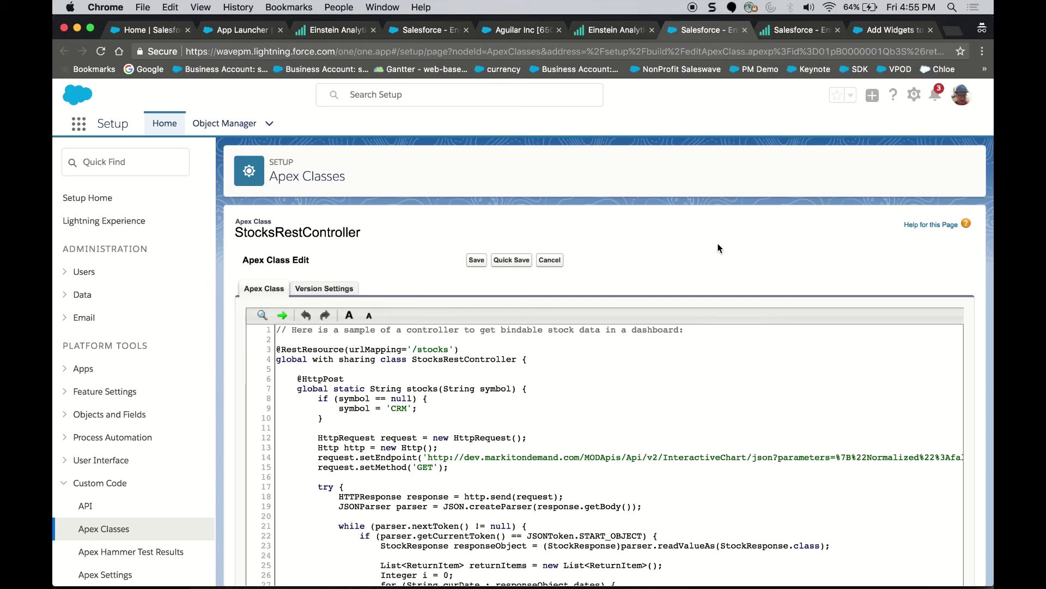
Scroll through the StocksRestController code, then return to the Stock Quotes dashboard
scroll(752, 364, down, 5)
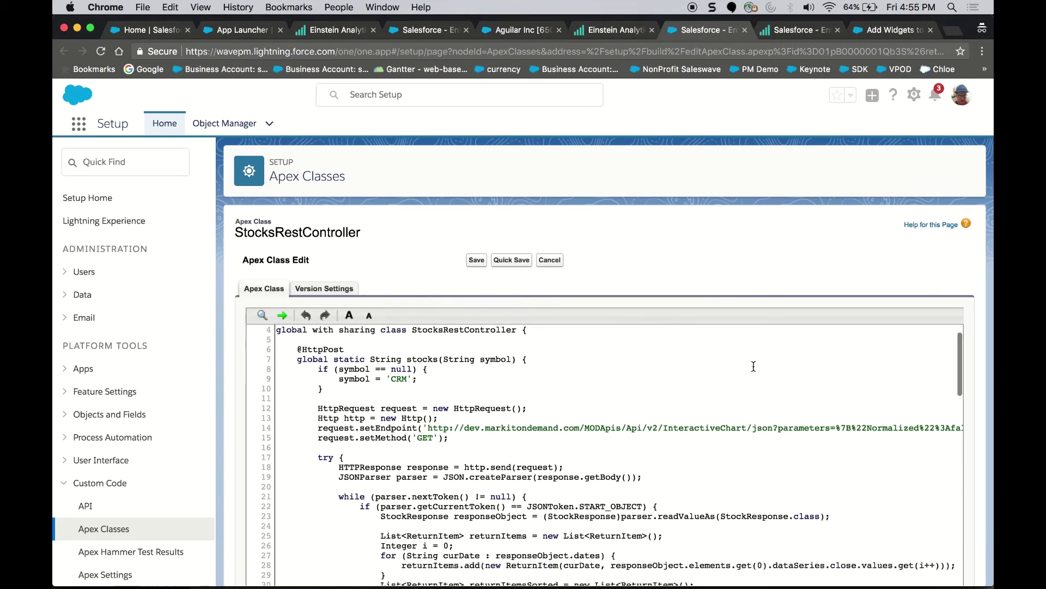
scroll(753, 366, down, 9)
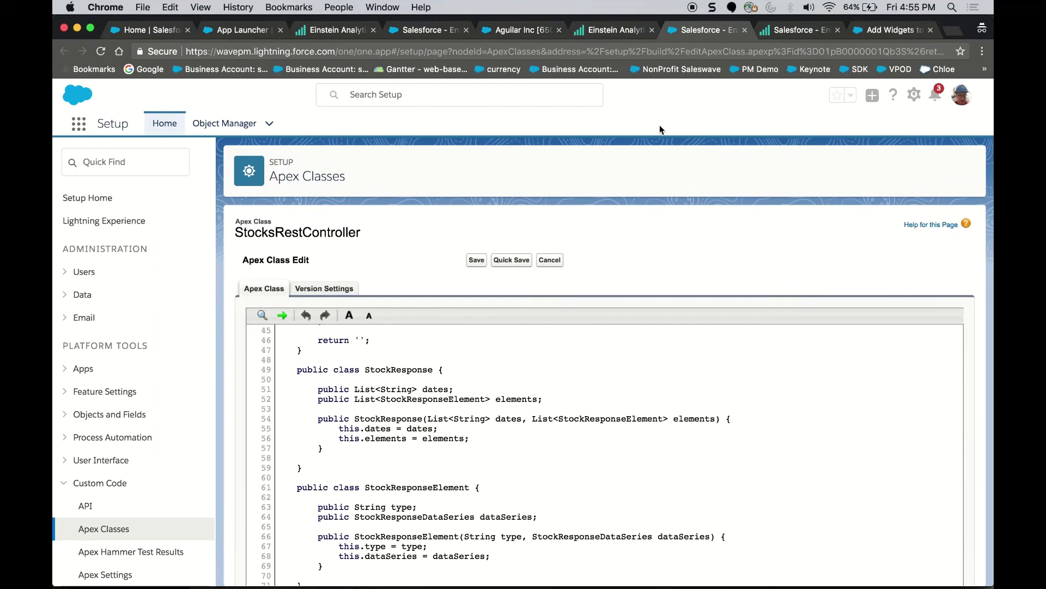
click(605, 30)
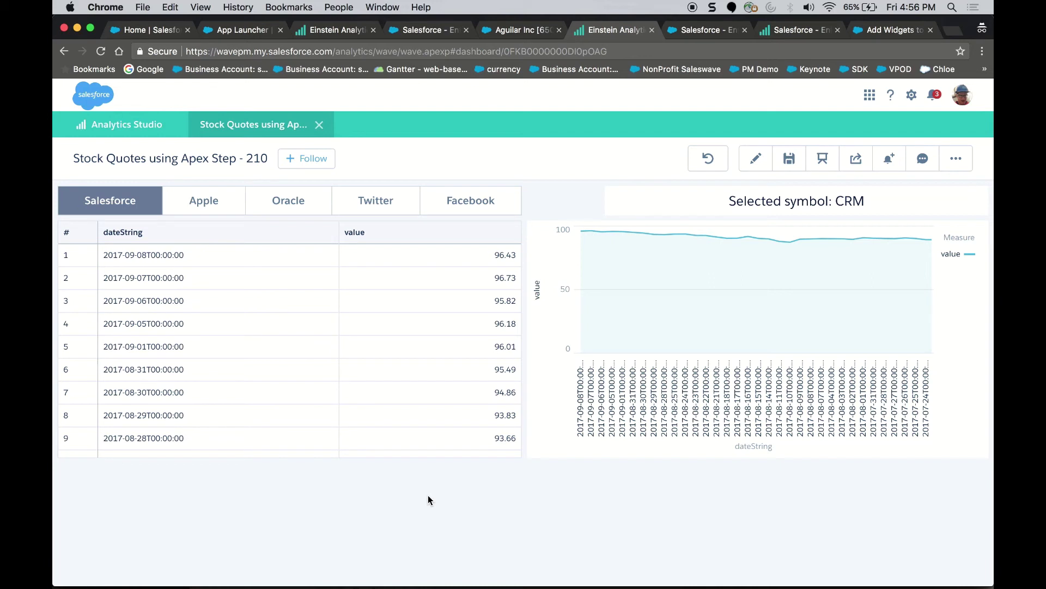
Cycle the stock dashboard through the Apple, Oracle, Twitter and Facebook quotes
click(196, 210)
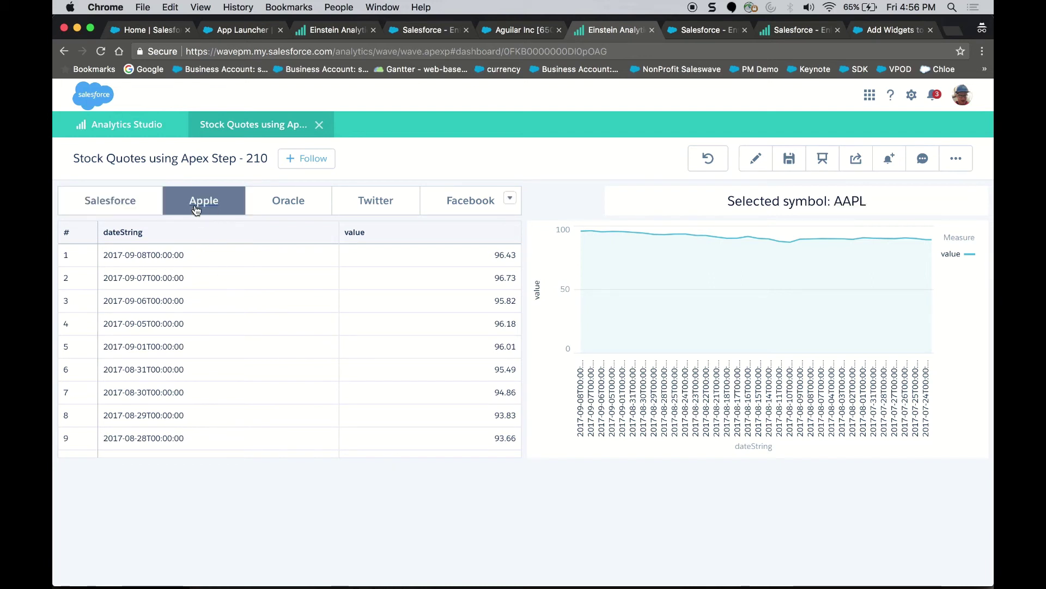
click(294, 209)
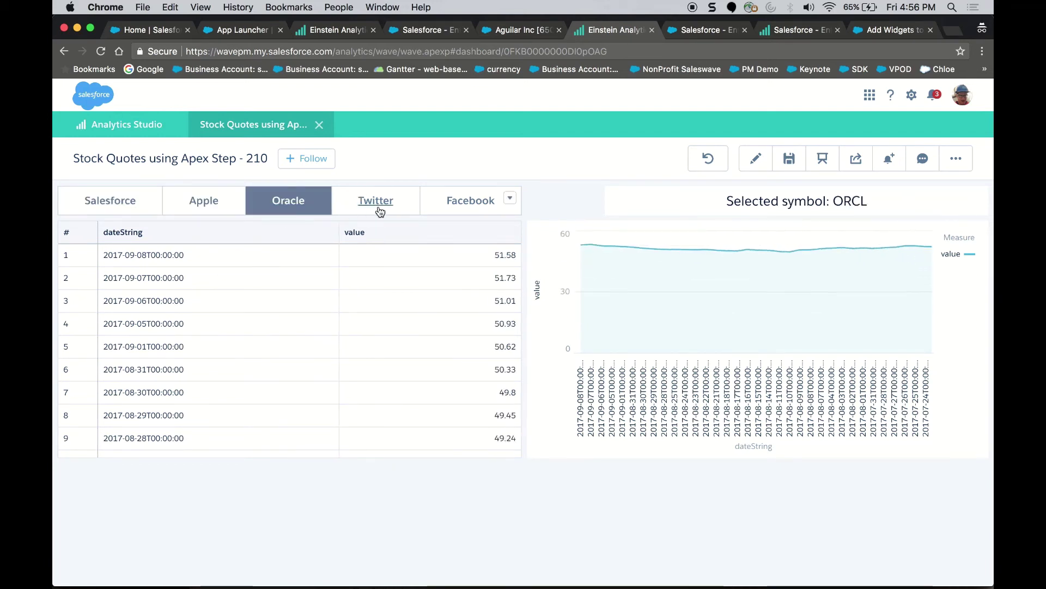
click(381, 210)
click(465, 217)
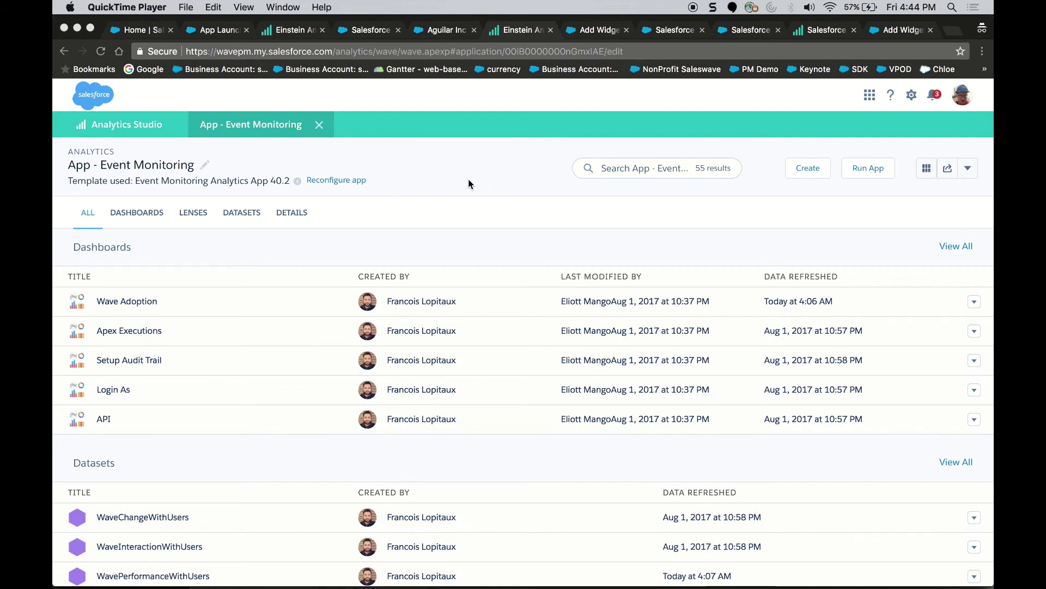
Open the Wave Adoption dashboard from the Event Monitoring app's Dashboards list
click(159, 302)
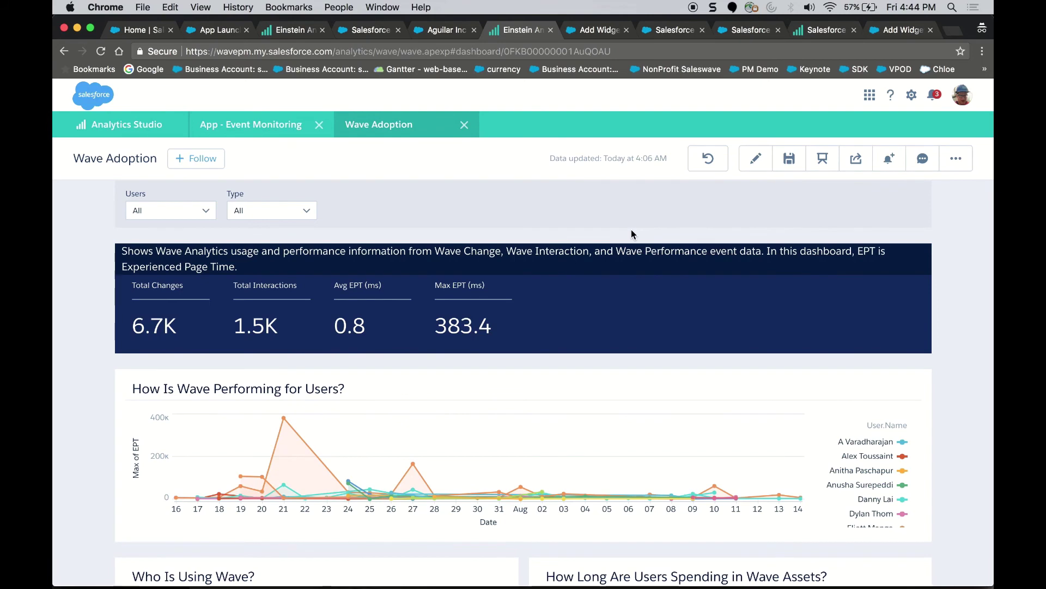
Scroll through the Wave Adoption dashboard and filter its Users list to a single user
scroll(777, 265, down, 1)
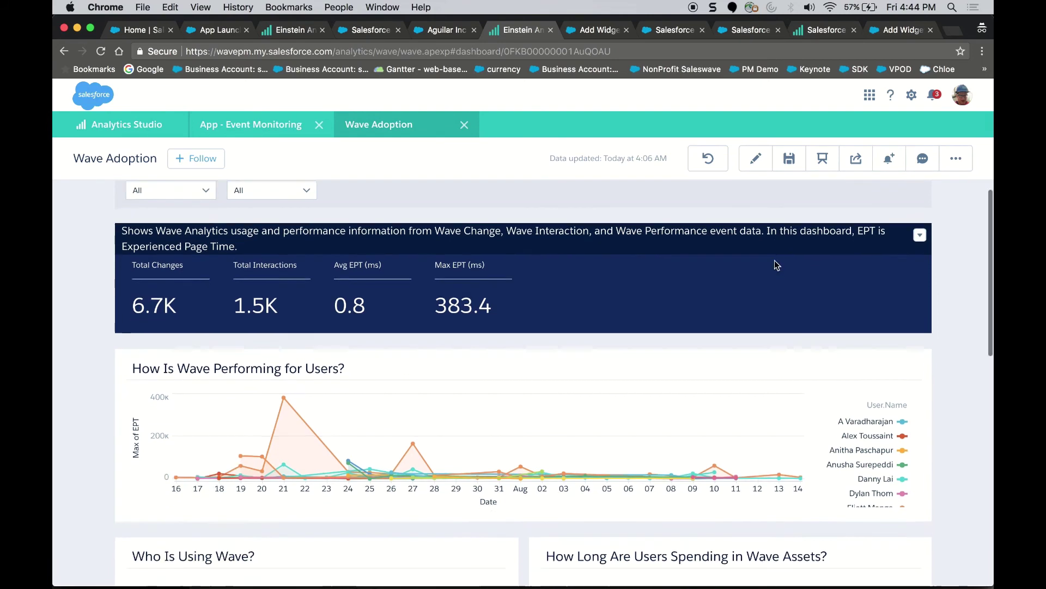
scroll(774, 261, down, 5)
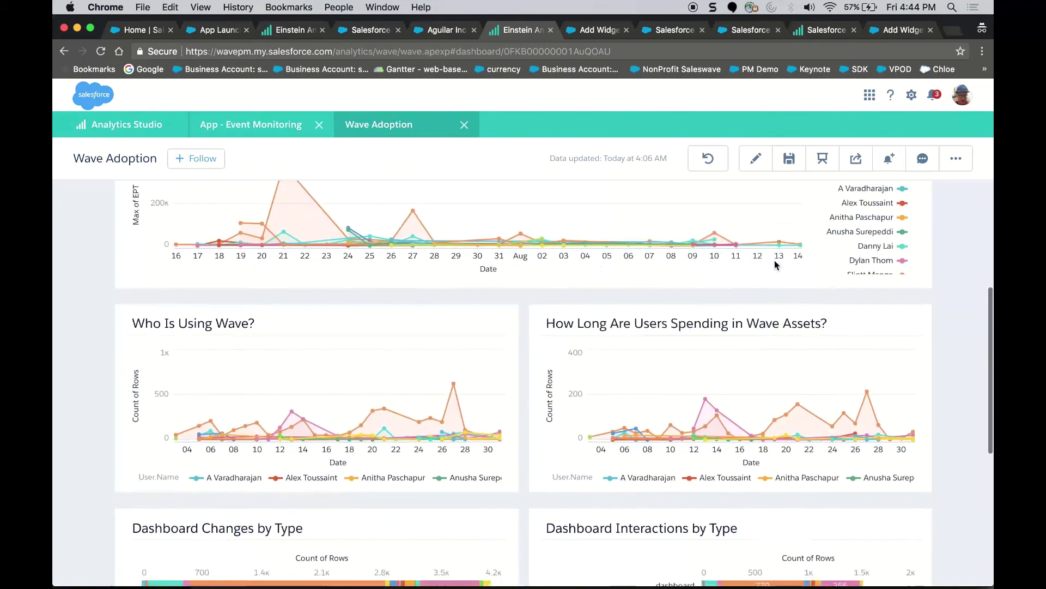
scroll(777, 265, up, 5)
click(182, 208)
click(187, 289)
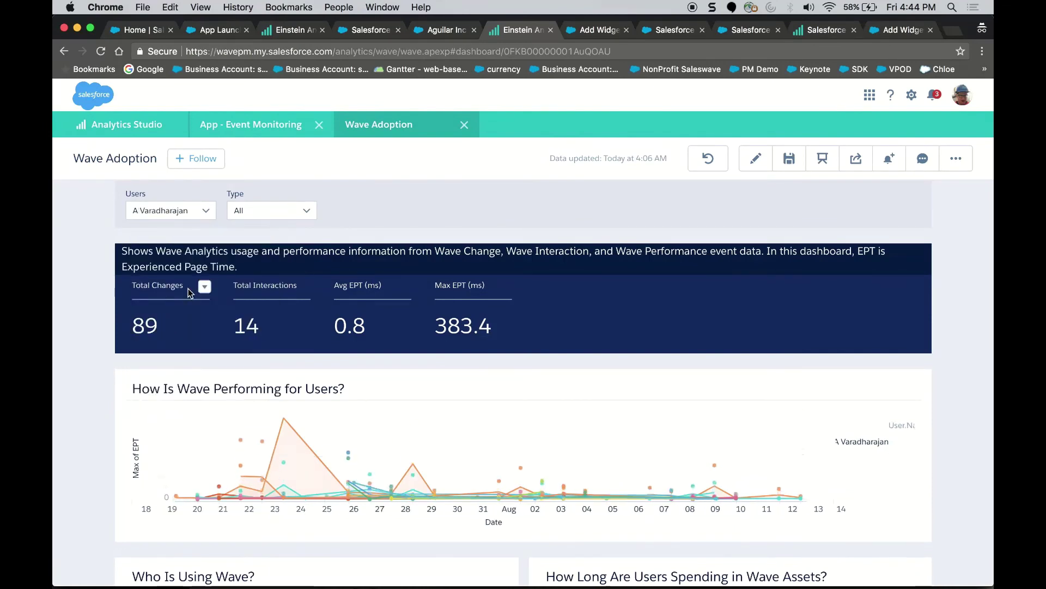
Reset the Users filter to All and show the dashboard in presentation mode
click(182, 210)
click(170, 285)
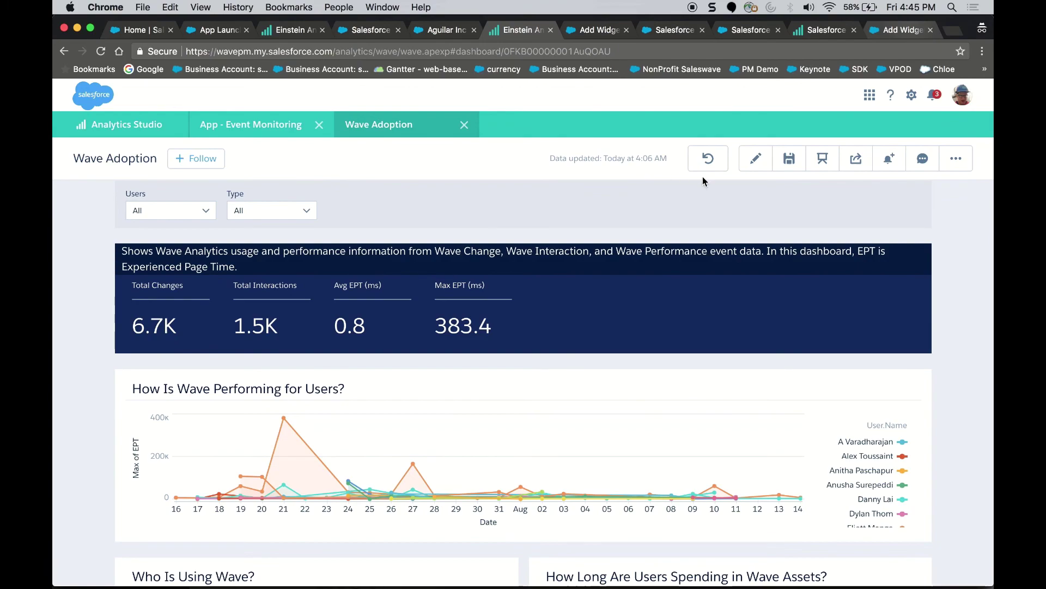
click(823, 160)
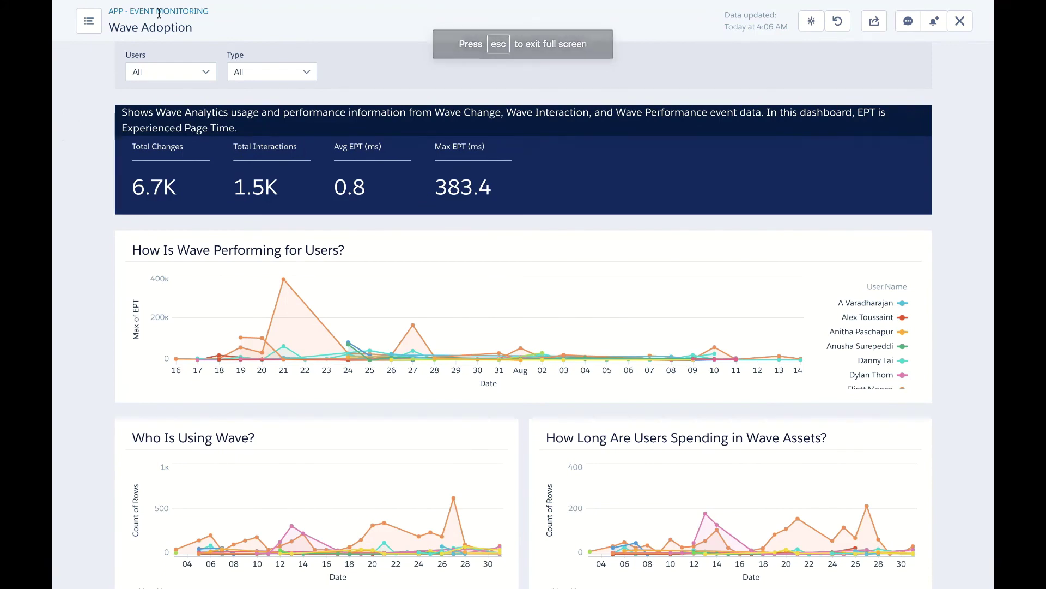
Browse the Apex Executions, Reports, Setup Audit Trail, Logins and Login As dashboards in turn
click(89, 21)
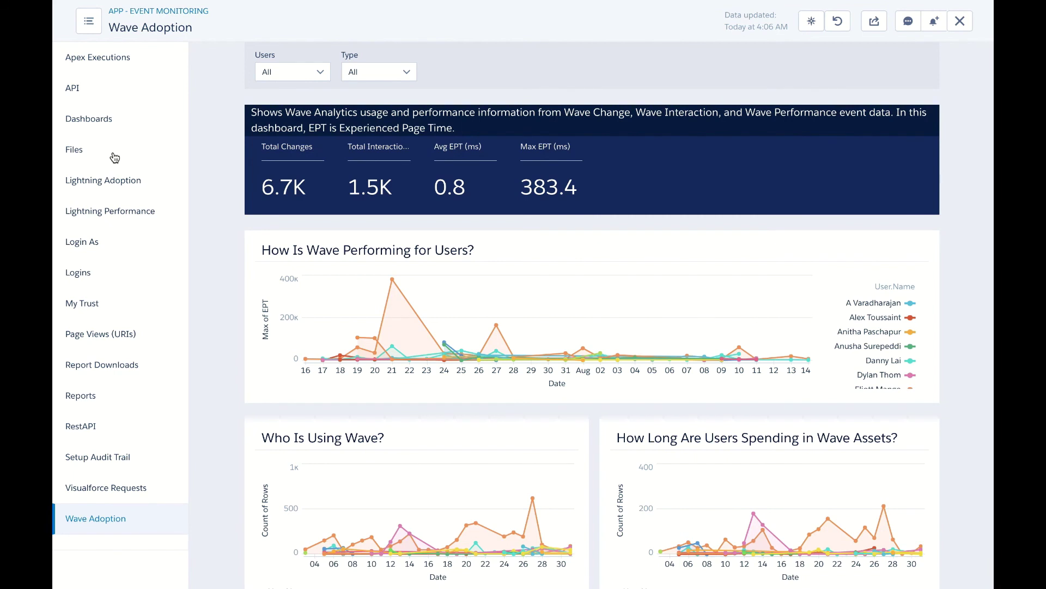
click(116, 63)
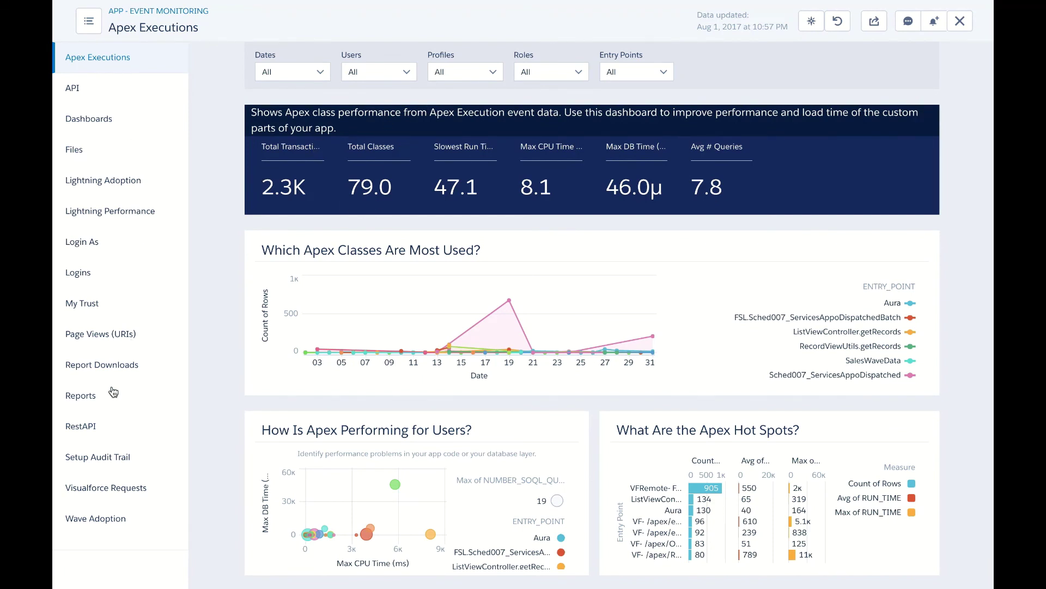
click(99, 406)
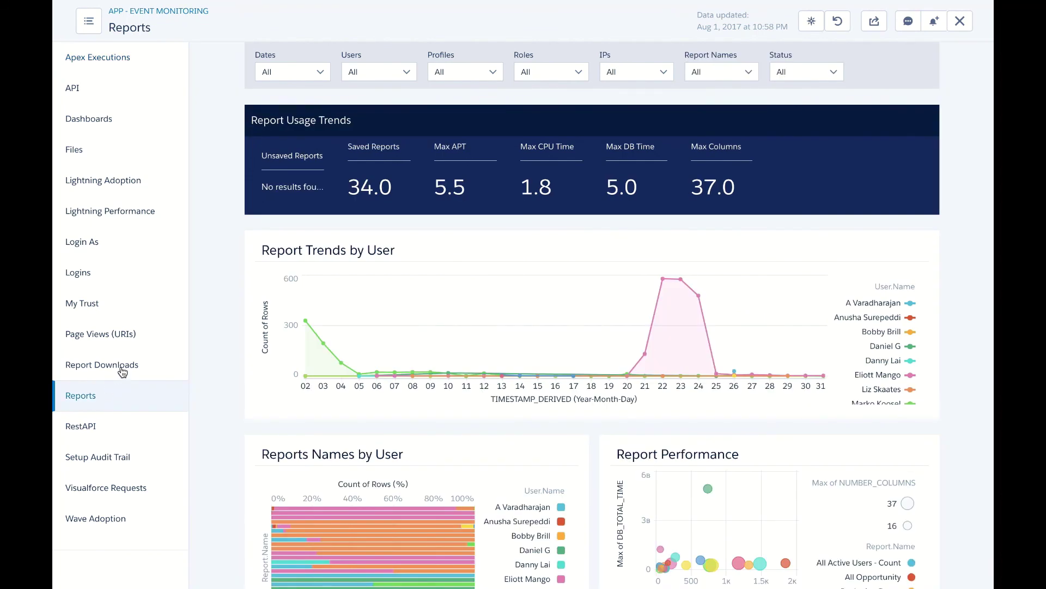
click(100, 457)
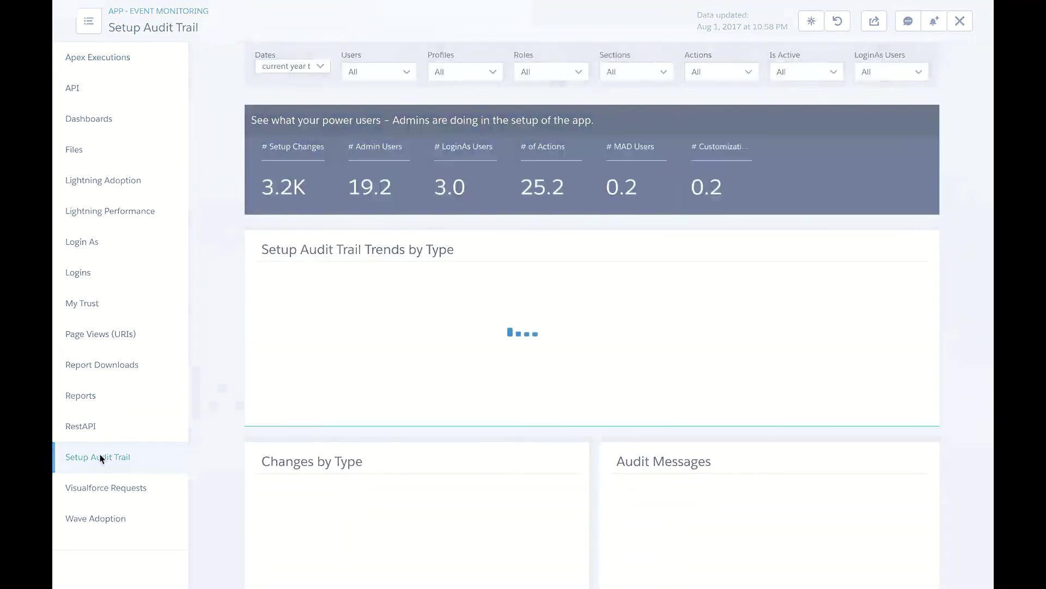
click(86, 277)
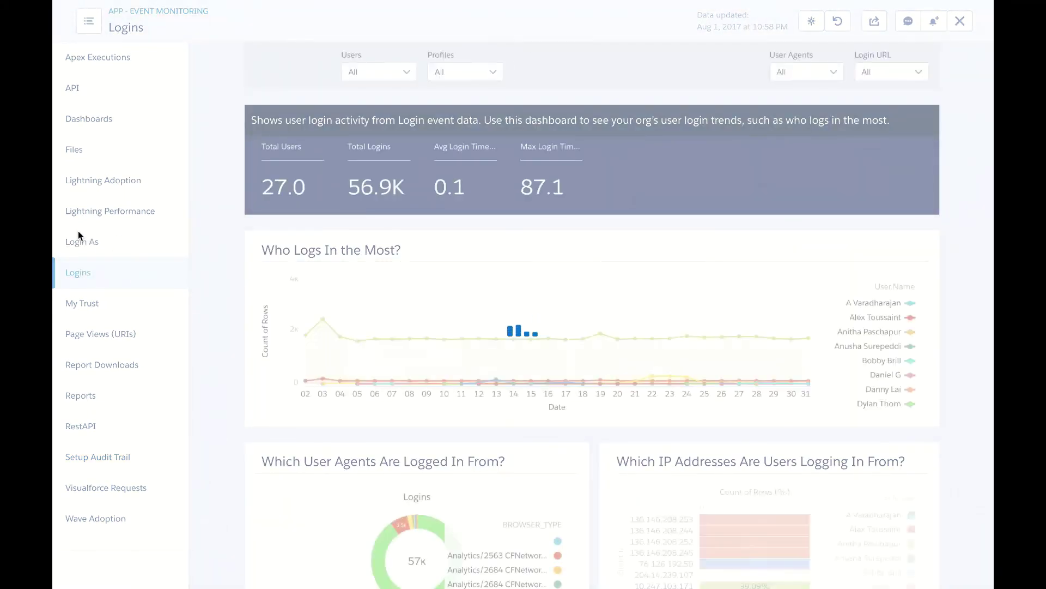
click(83, 248)
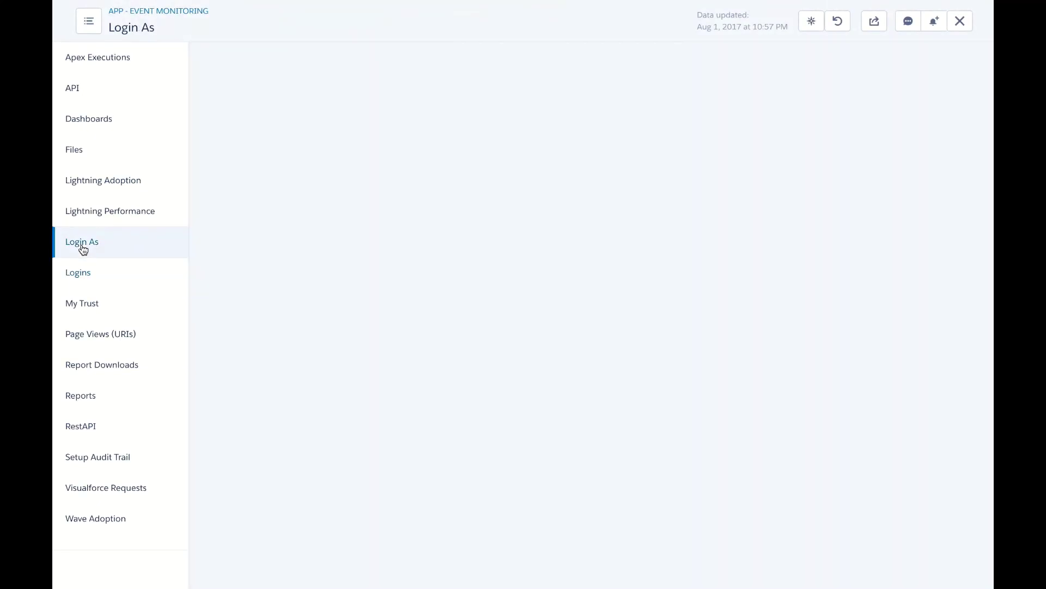